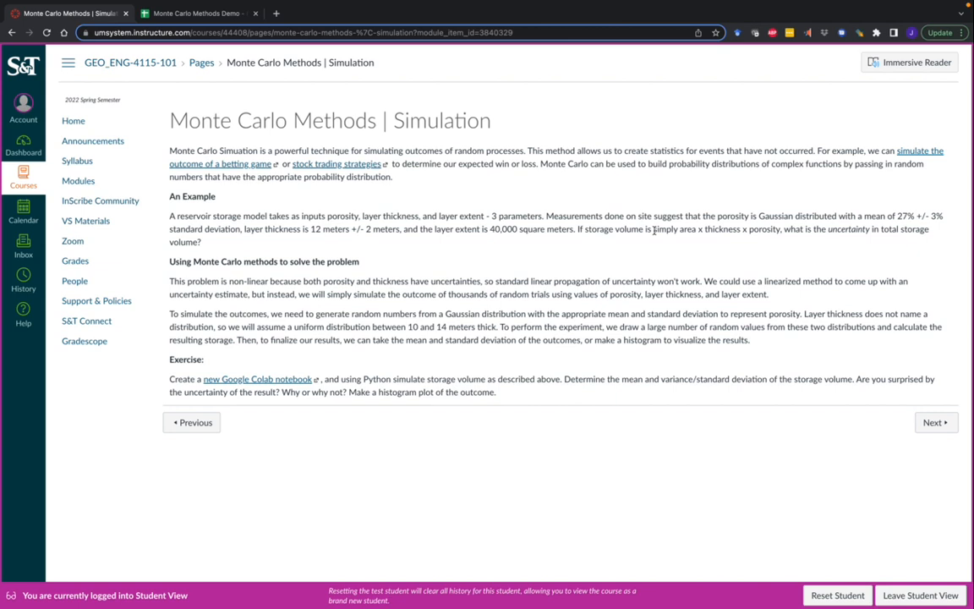
Step: Highlight the storage volume equation, the 40,000 m² layer extent, and the porosity and layer thickness terms
drag(654, 230, 782, 228)
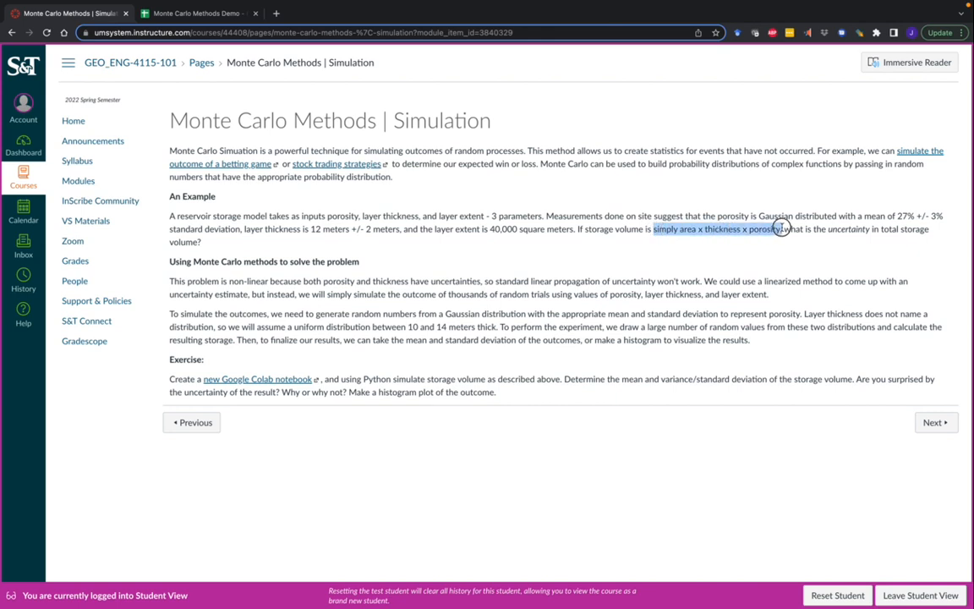
click(770, 249)
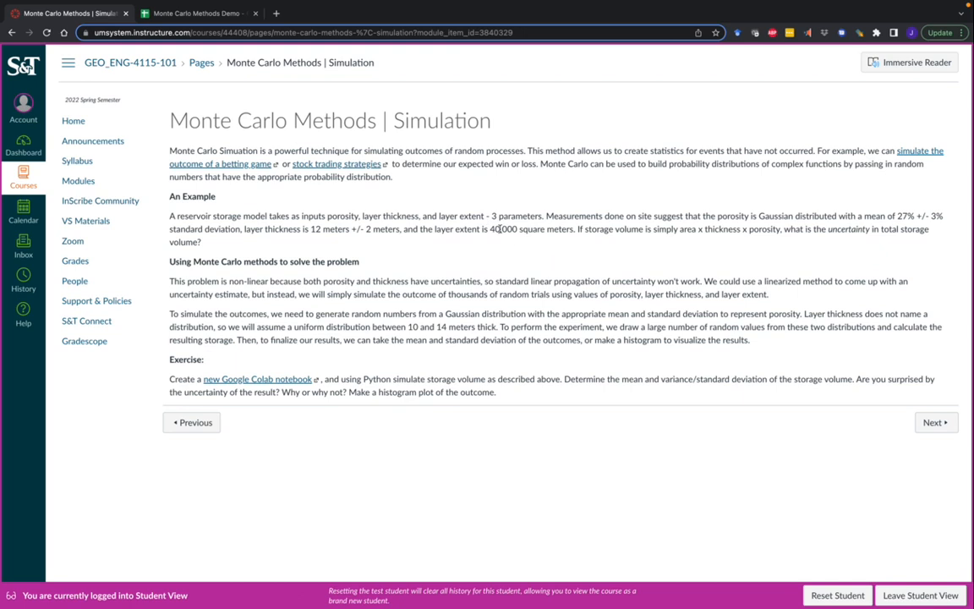
drag(490, 229, 564, 224)
click(471, 228)
double_click(343, 218)
drag(363, 216, 419, 213)
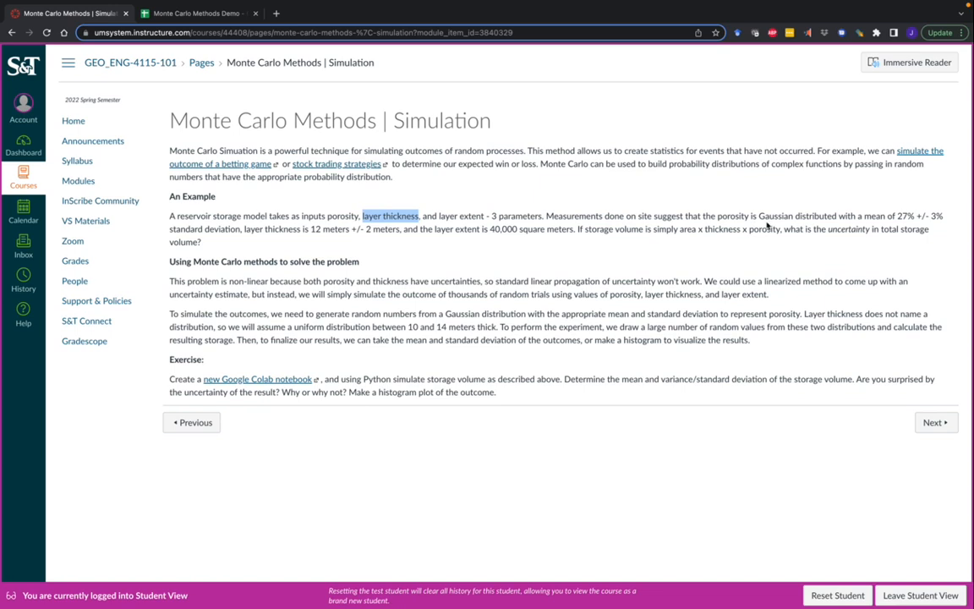
click(748, 257)
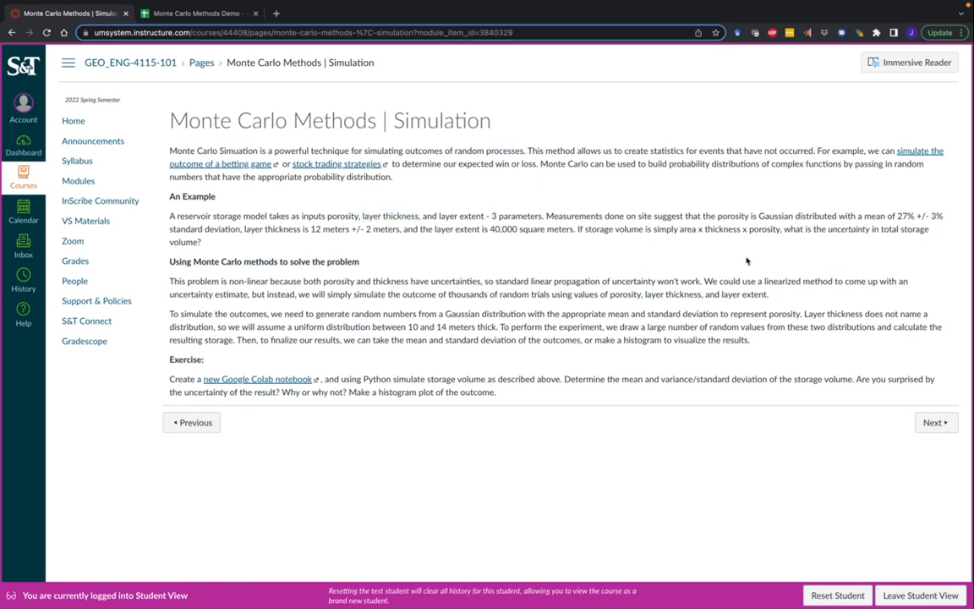
Step: Highlight the uncertainty question, porosity mean 27% ± 3%, and layer thickness 12 m ± 2 m
drag(829, 230, 196, 245)
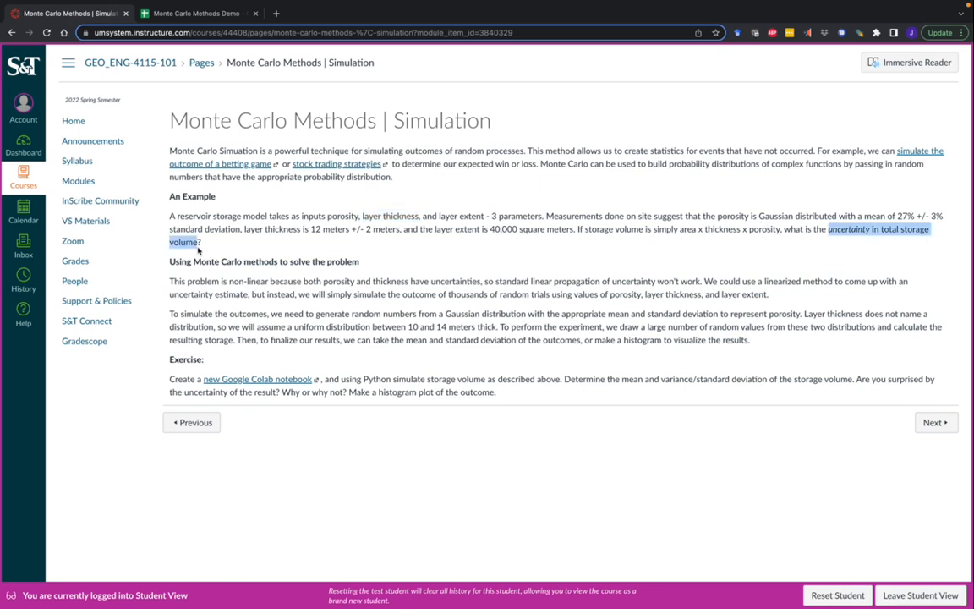
click(255, 255)
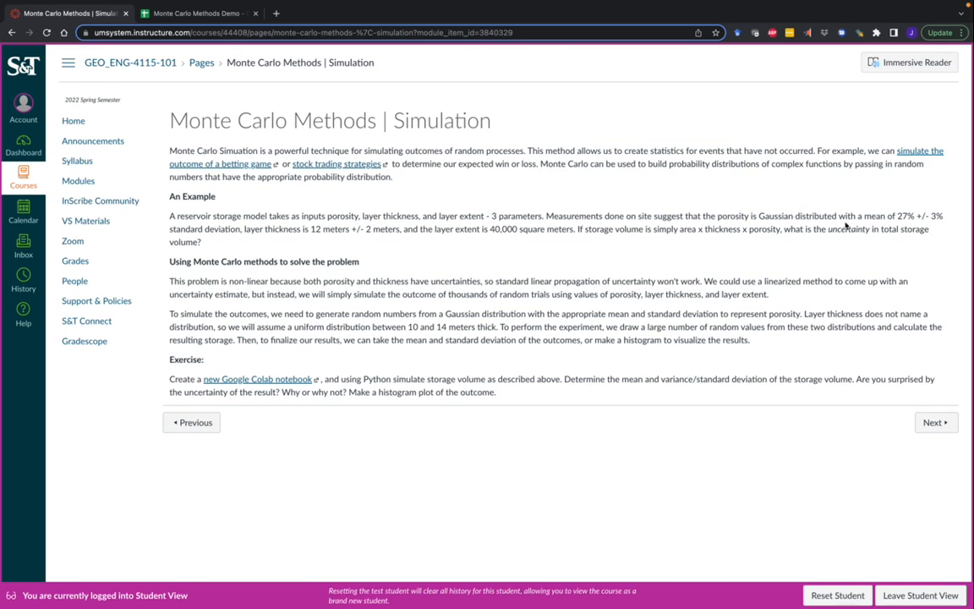
drag(886, 219, 938, 218)
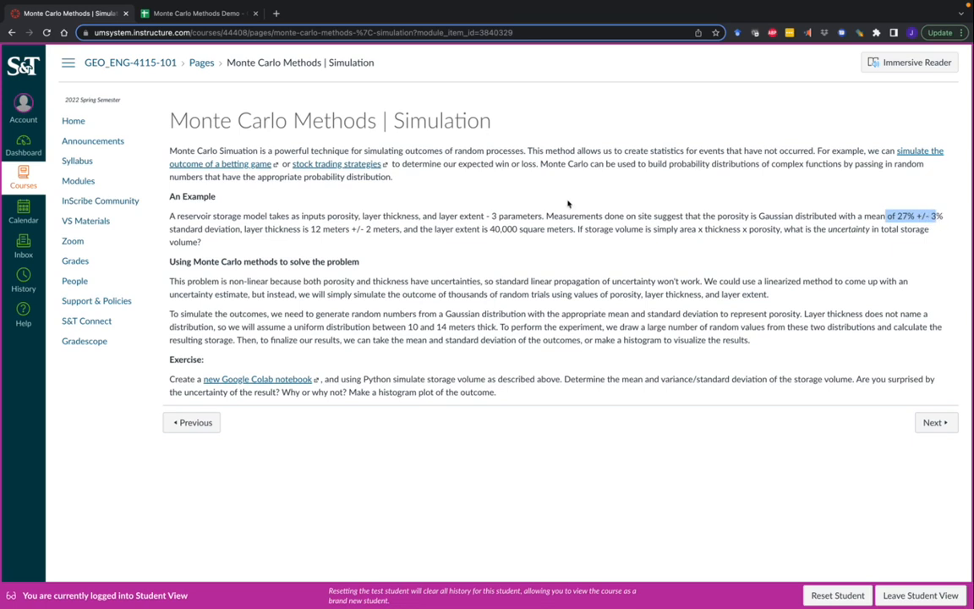
click(324, 230)
drag(244, 226, 399, 228)
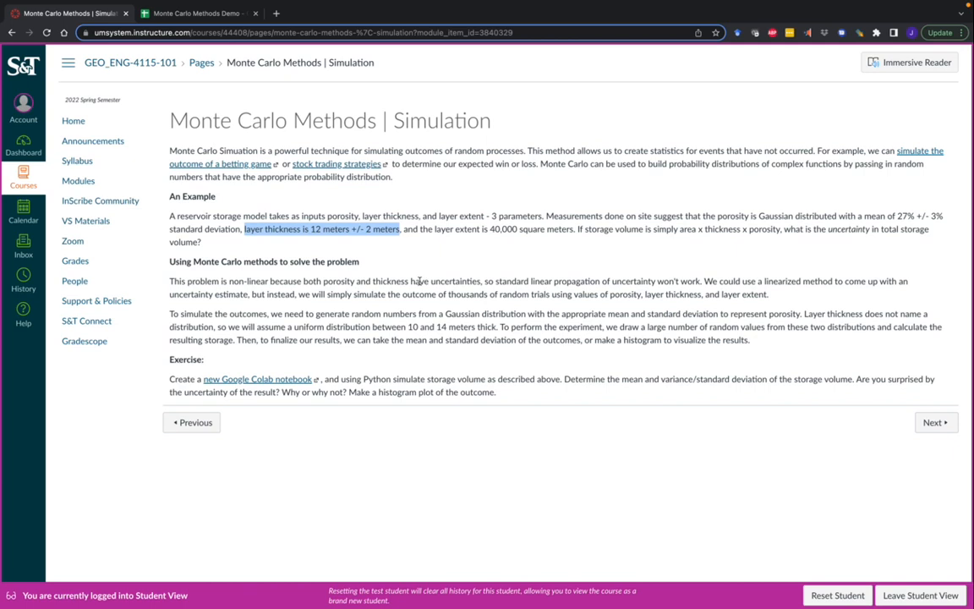
Step: Glance at the blank Monte Carlo Methods Demo spreadsheet, then return to the assignment page
mouse_move(178, 20)
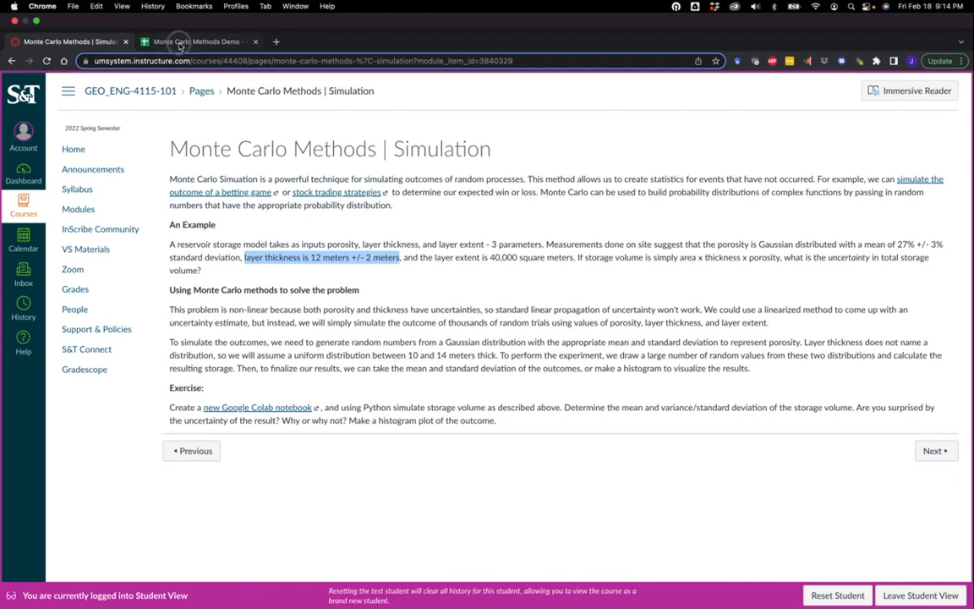
click(175, 41)
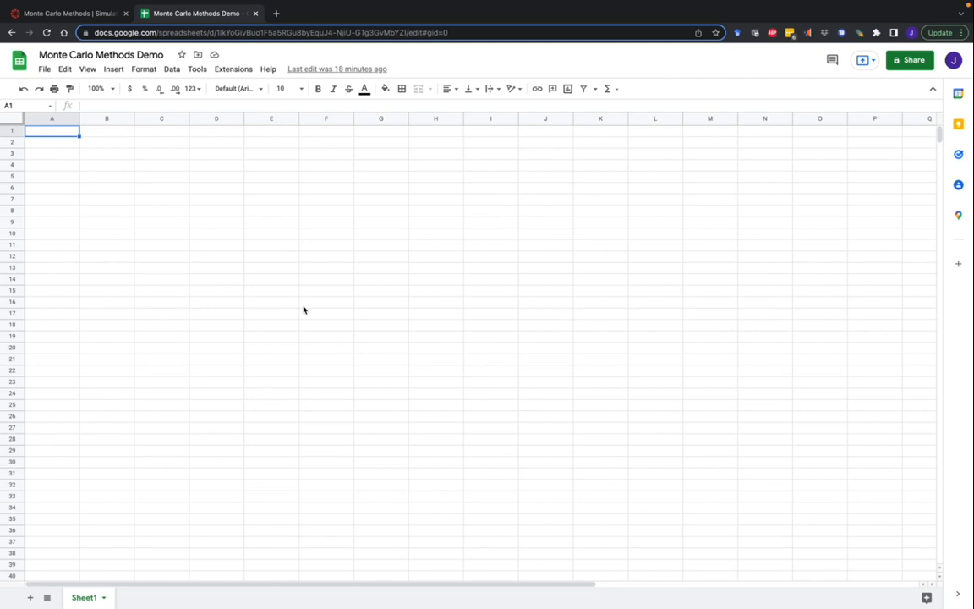
click(66, 13)
Step: Re-highlight the 27% porosity mean and 12 m ± 2 m thickness, then go back to the spreadsheet
click(443, 241)
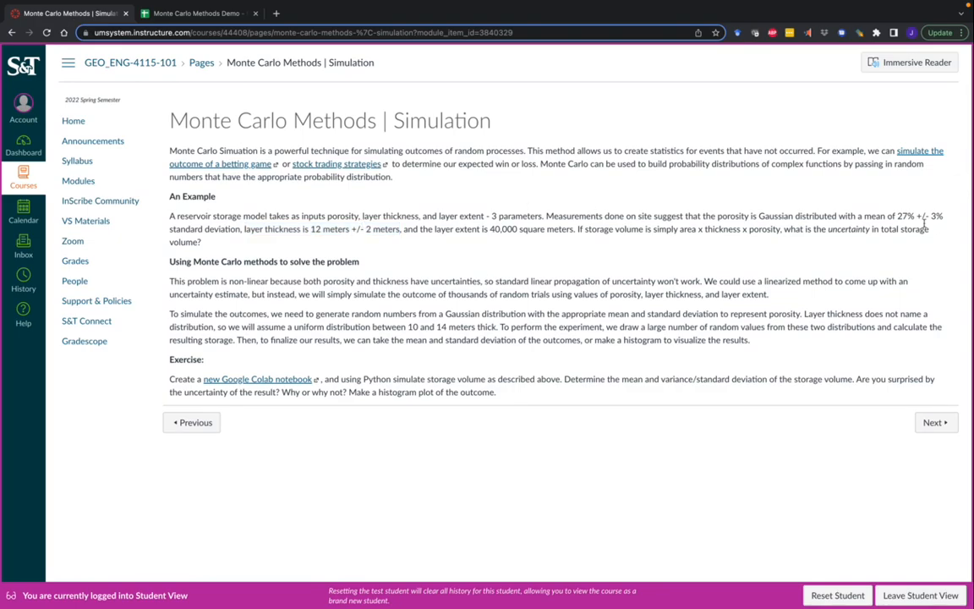
drag(757, 215, 938, 216)
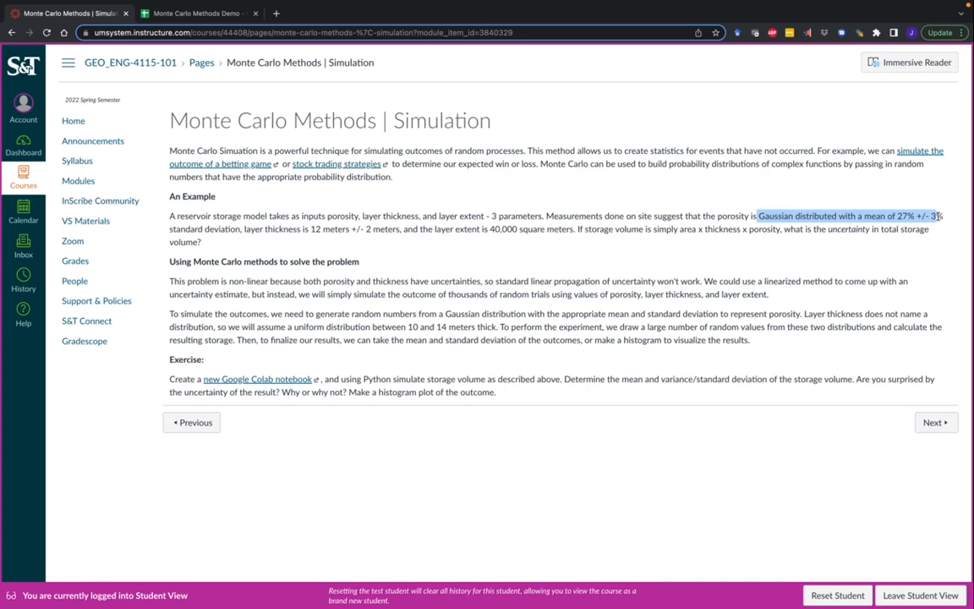
drag(364, 229, 243, 229)
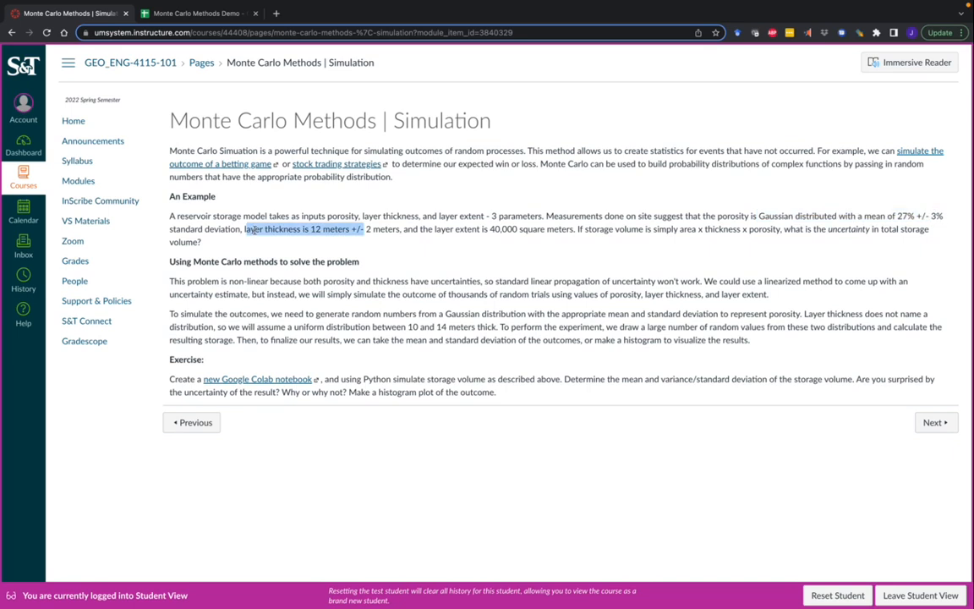
click(271, 228)
drag(244, 229, 393, 241)
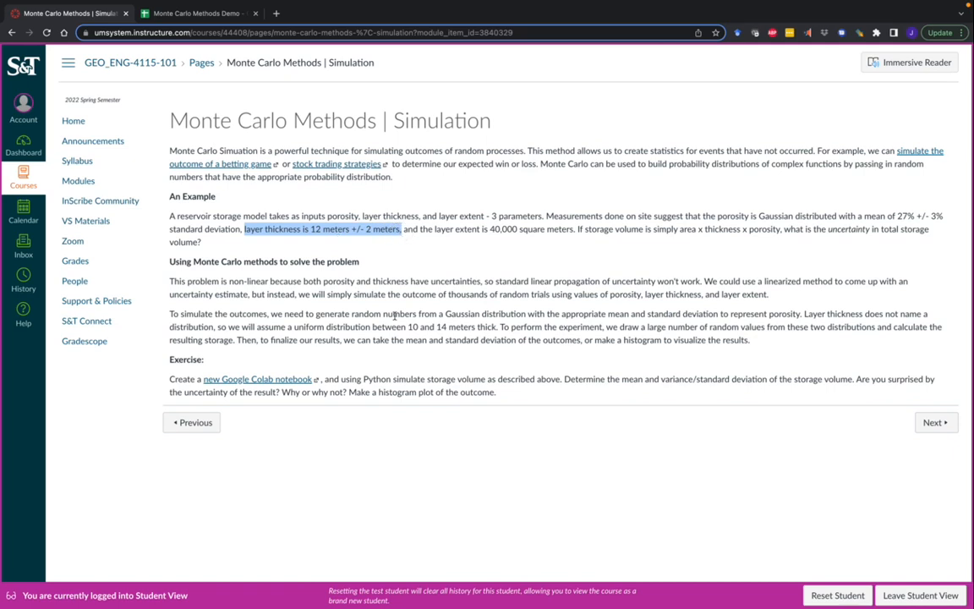
click(196, 14)
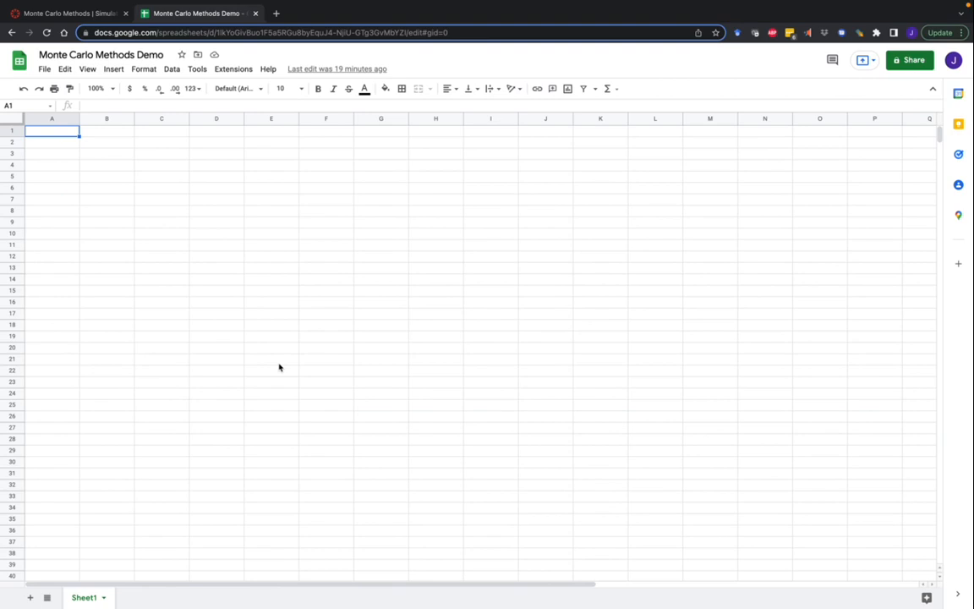
Step: Enter =RANDARRAY(1000,1) in A1 and confirm column A fills rows 1 through 1000
text(=)
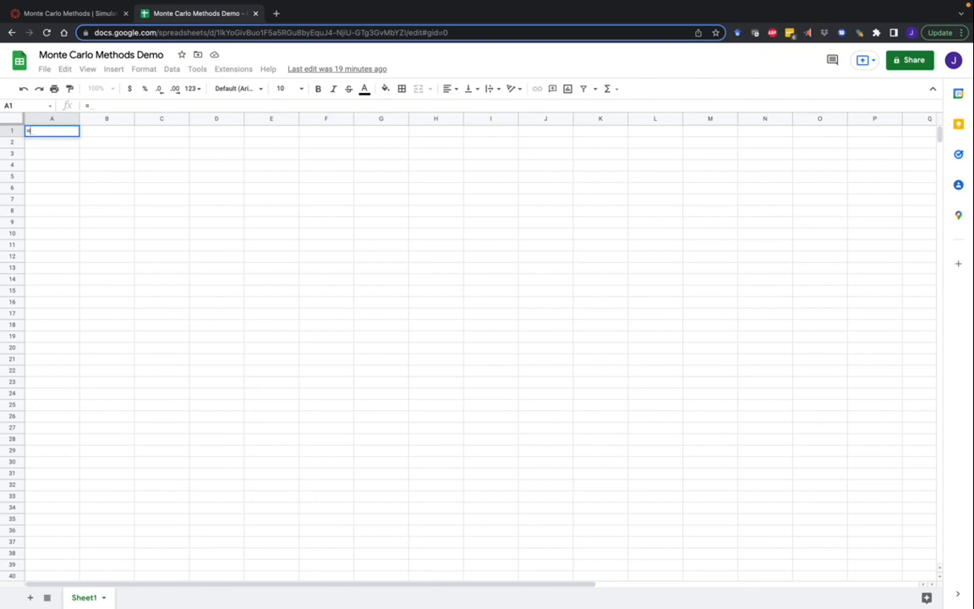
text(randa)
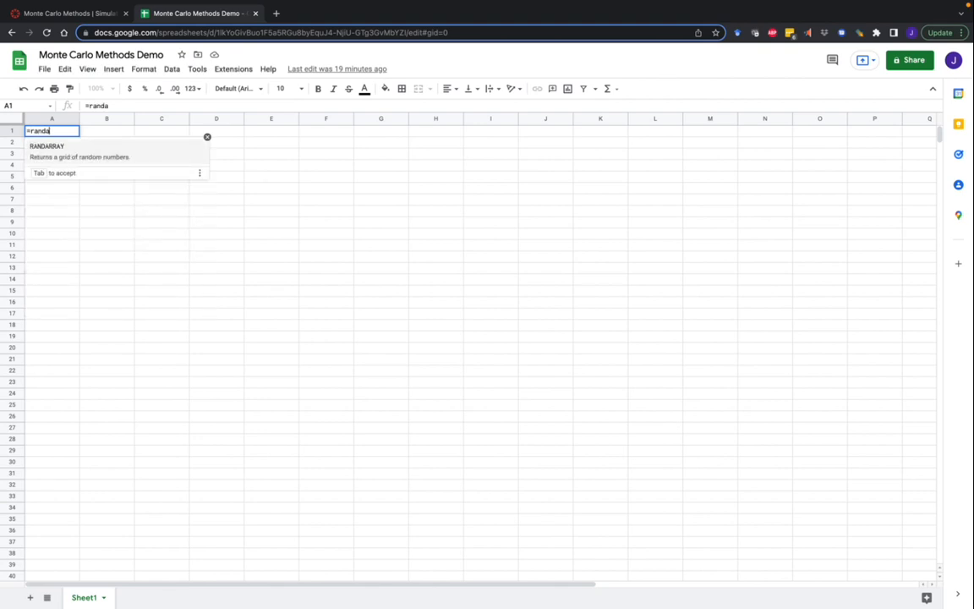
key(Tab)
text(10000)
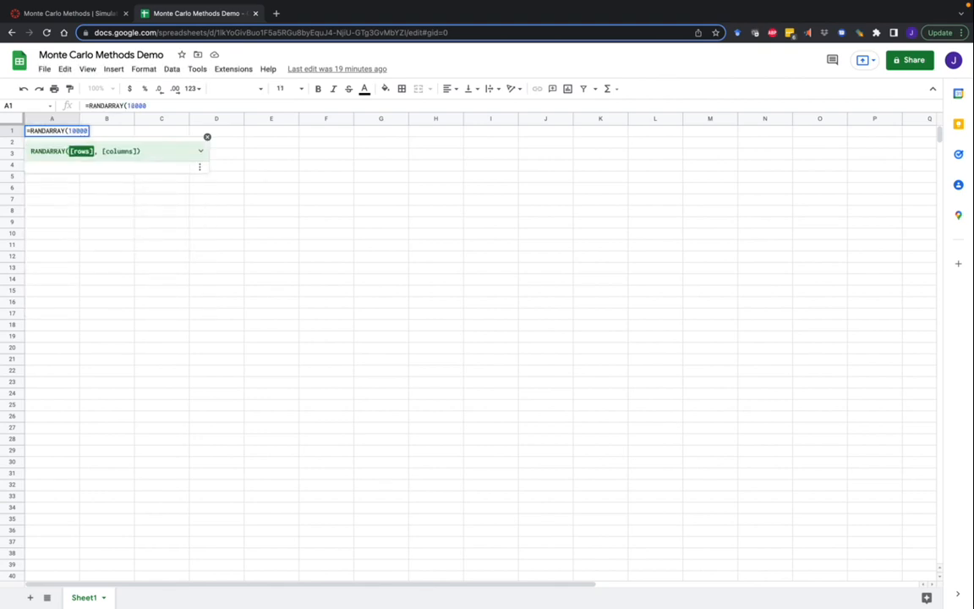
key(BackSpace)
text(,1))
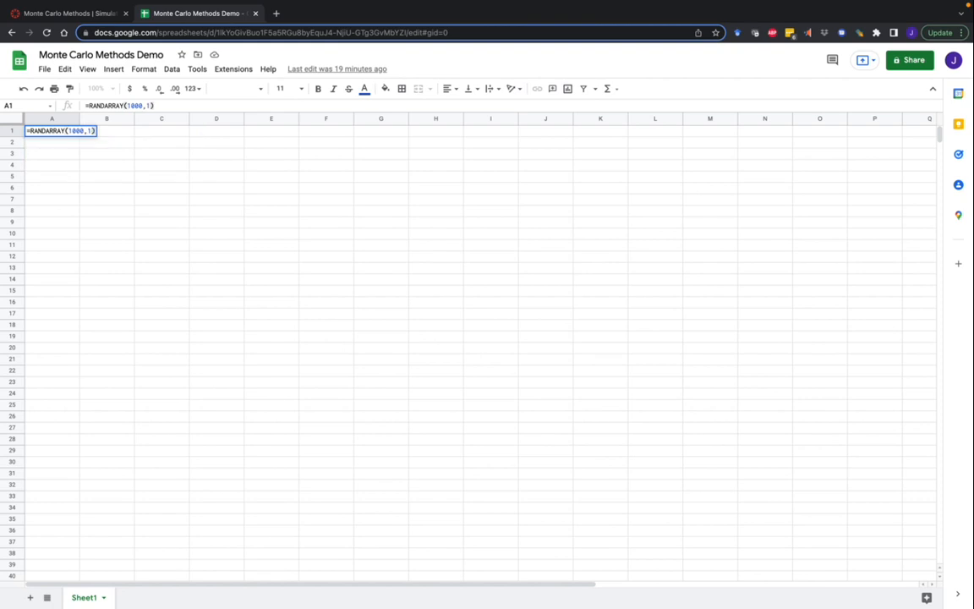
key(Return)
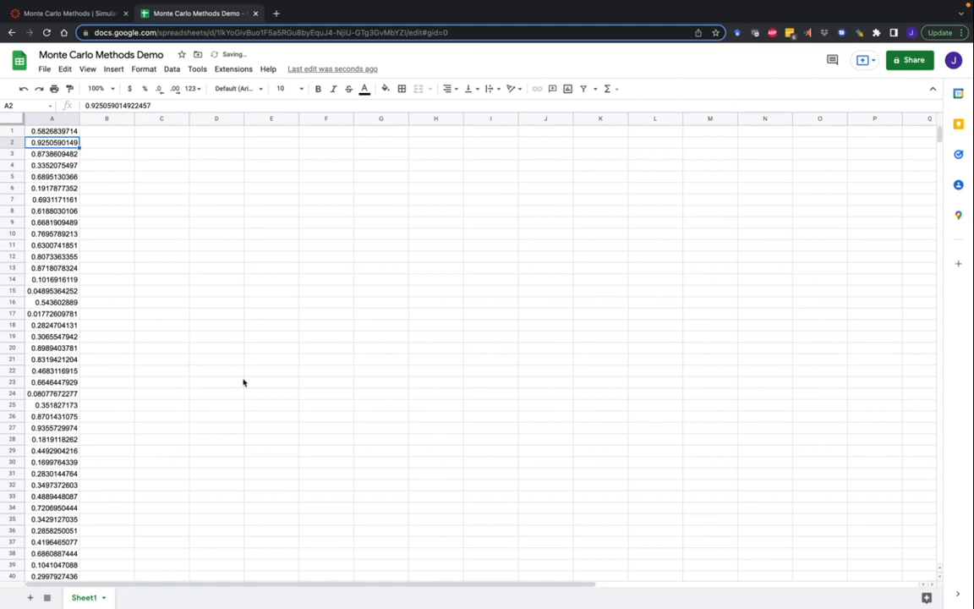
drag(940, 140, 959, 118)
click(48, 118)
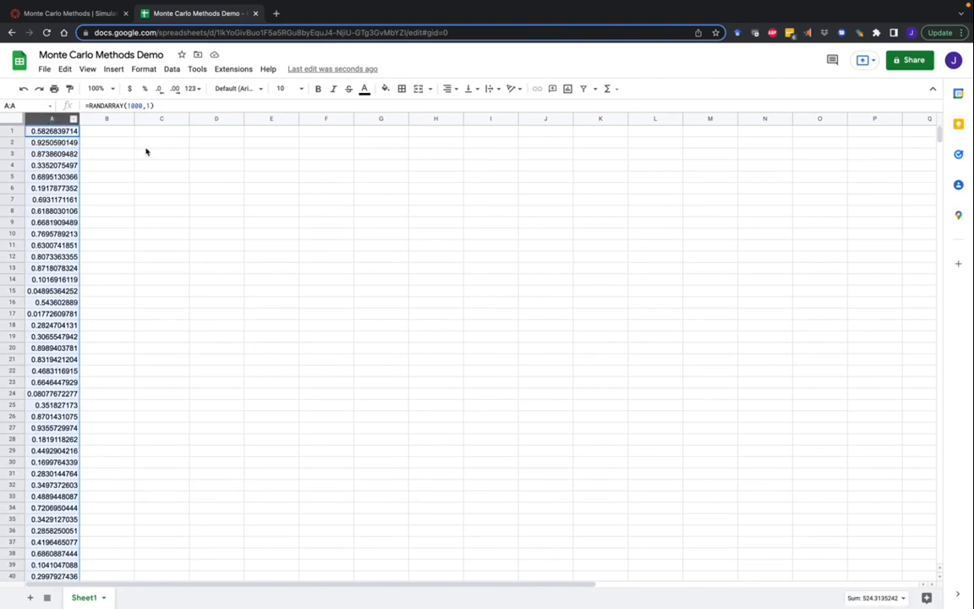
click(115, 69)
click(139, 168)
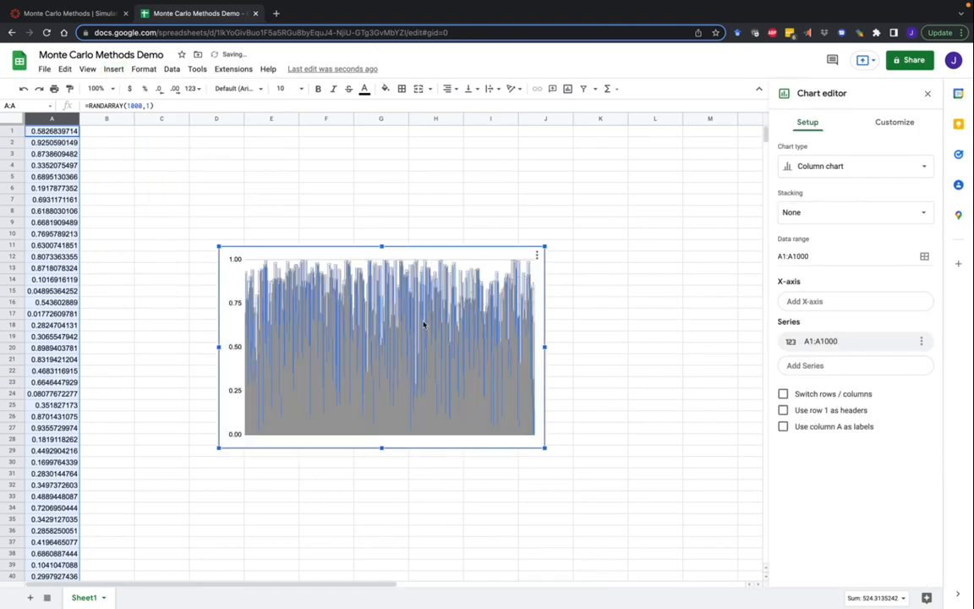
click(889, 175)
scroll(852, 347, down, 5)
click(850, 448)
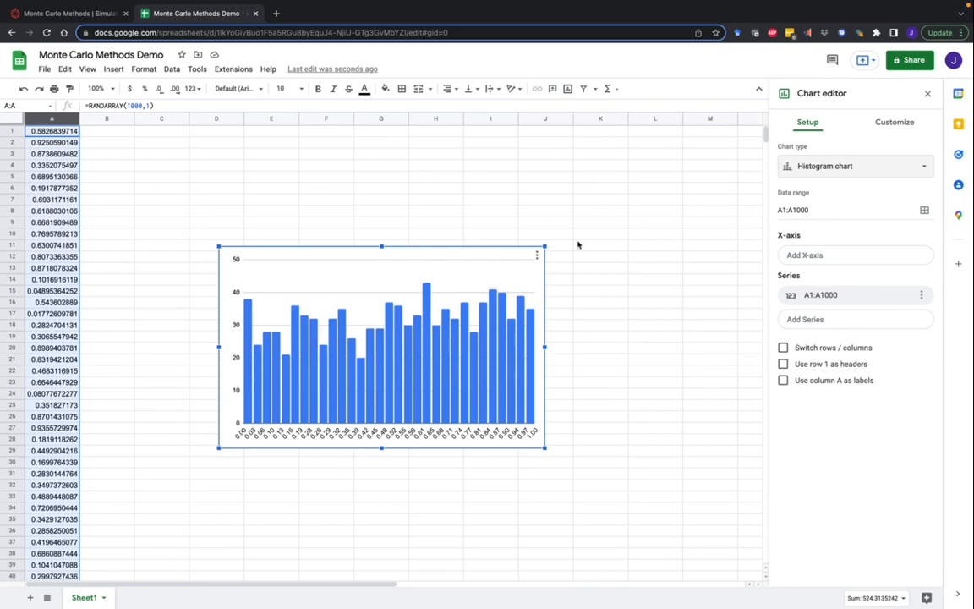
click(927, 94)
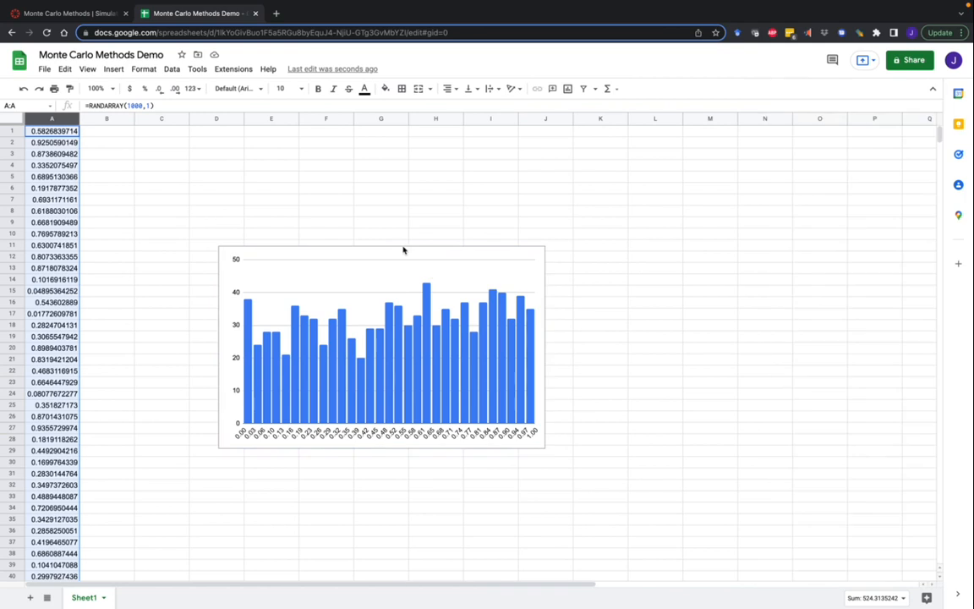
click(390, 234)
click(372, 269)
key(Delete)
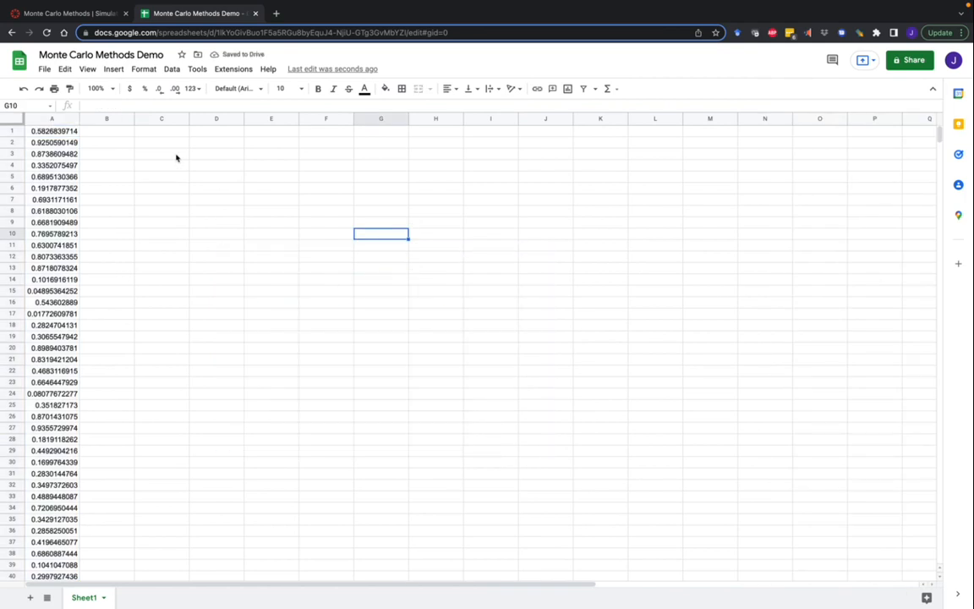
Step: Enter =RANDARRAY(1000,1) in C1 to generate a second set of 1,000 random values
click(102, 136)
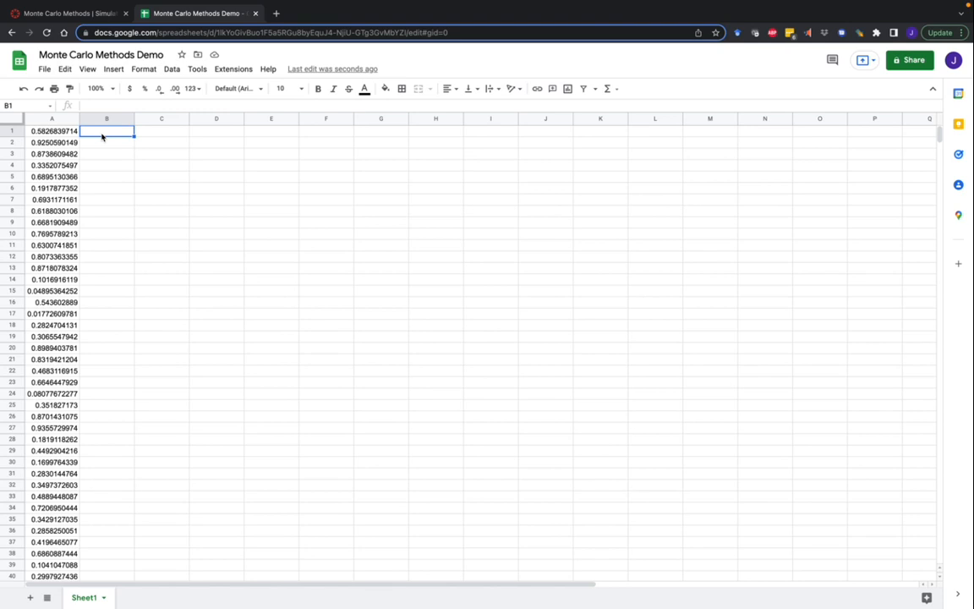
click(159, 124)
text(=rand)
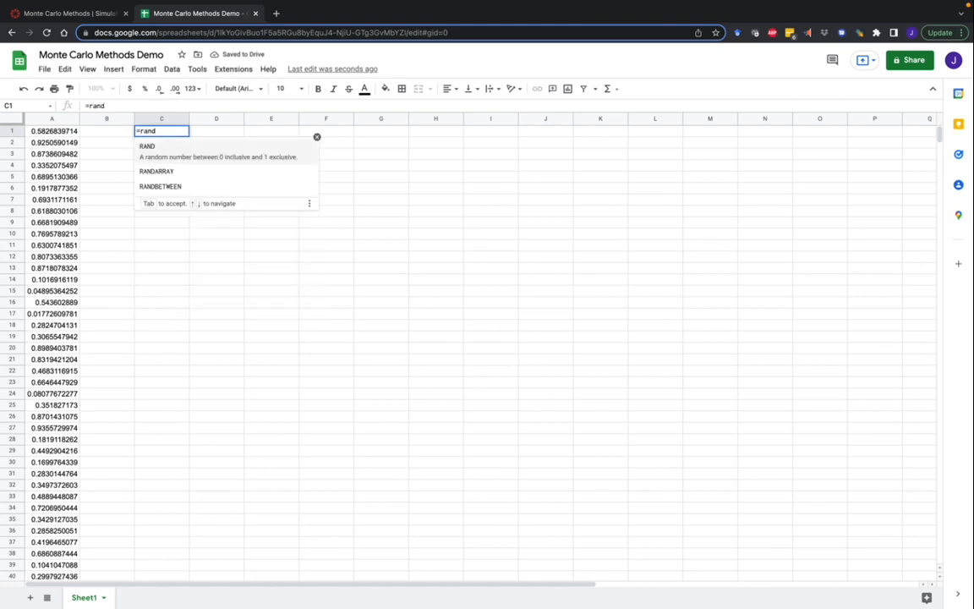
text(a)
key(Tab)
text(100)
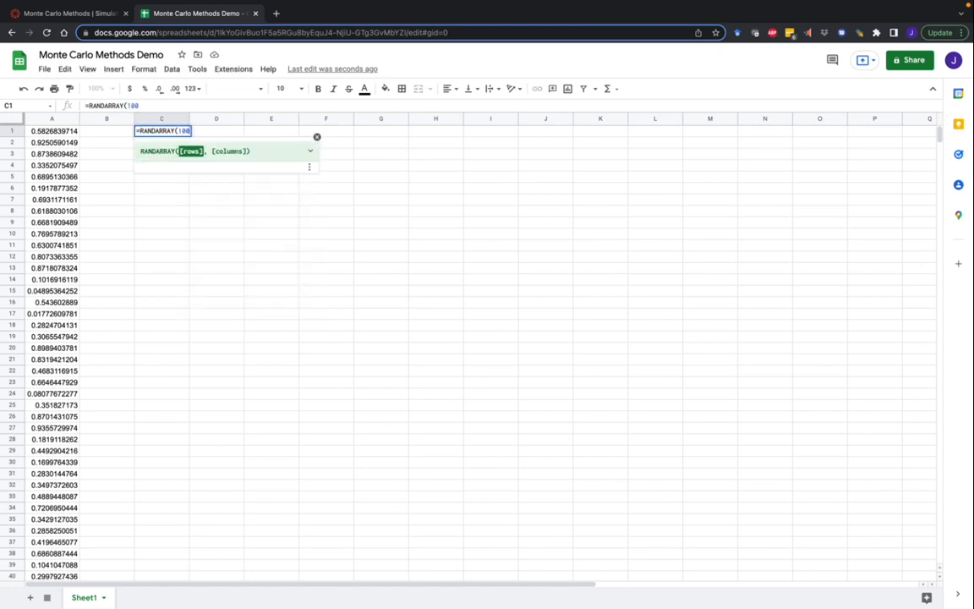
text(0, 1))
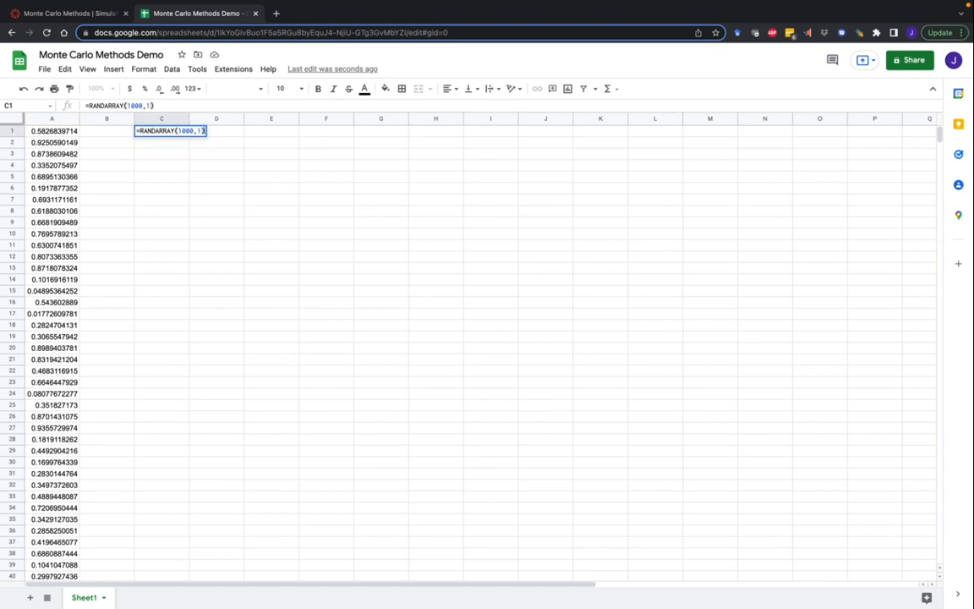
key(Return)
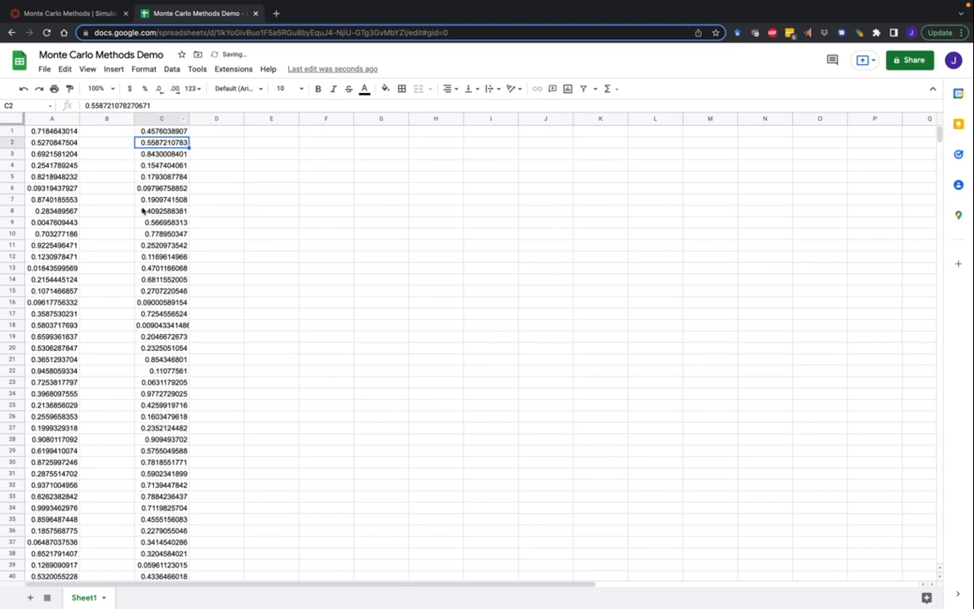
click(158, 120)
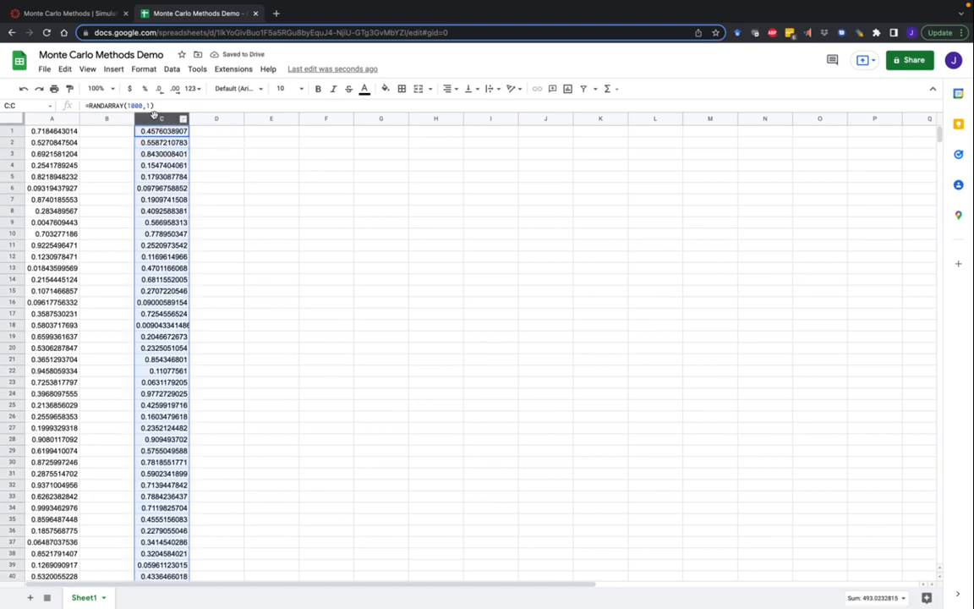
Step: Insert a scatter chart of columns A and C, then reselect the chart
super+click(56, 119)
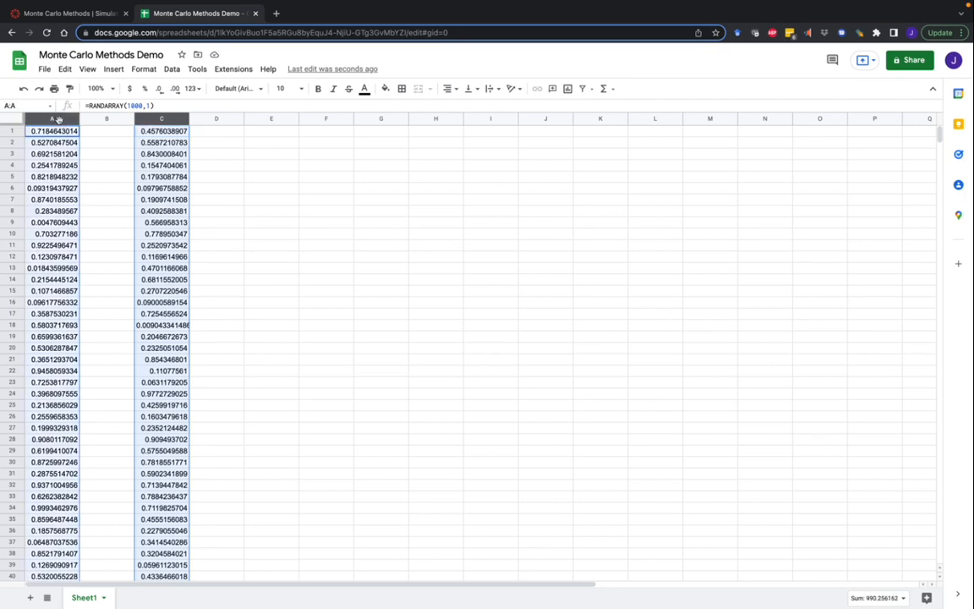
click(114, 69)
click(150, 155)
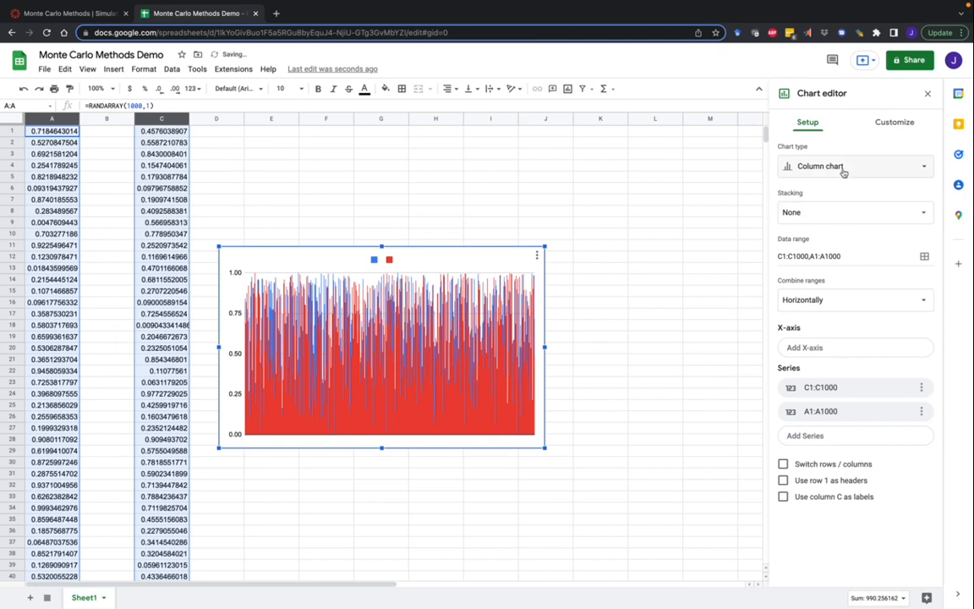
click(842, 173)
scroll(828, 368, down, 3)
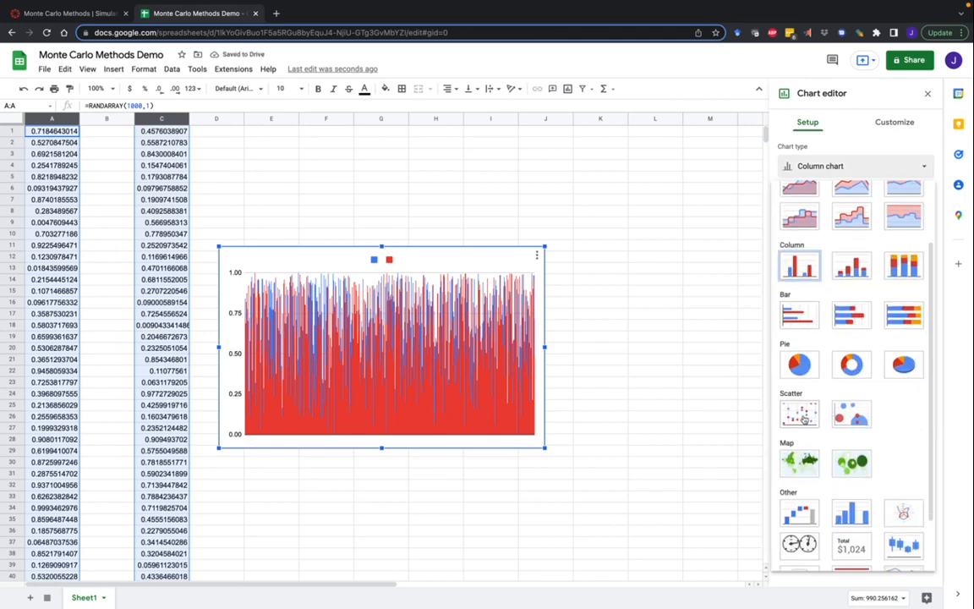
click(801, 414)
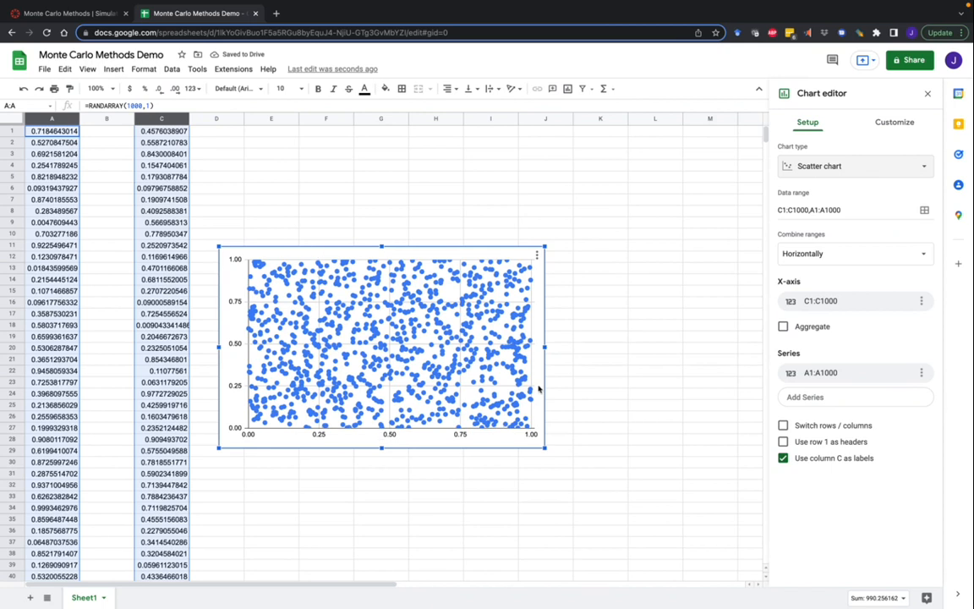
click(927, 93)
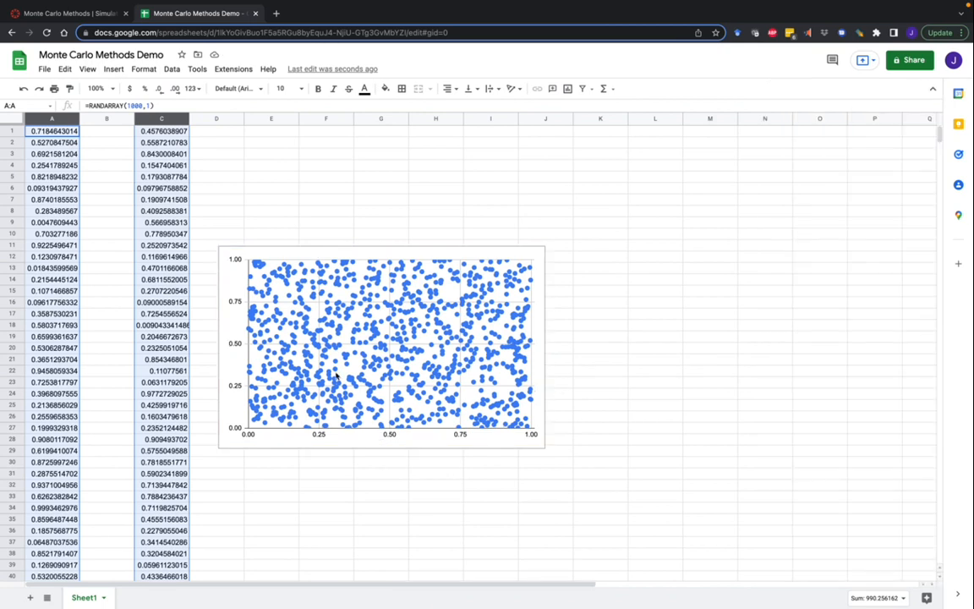
click(583, 360)
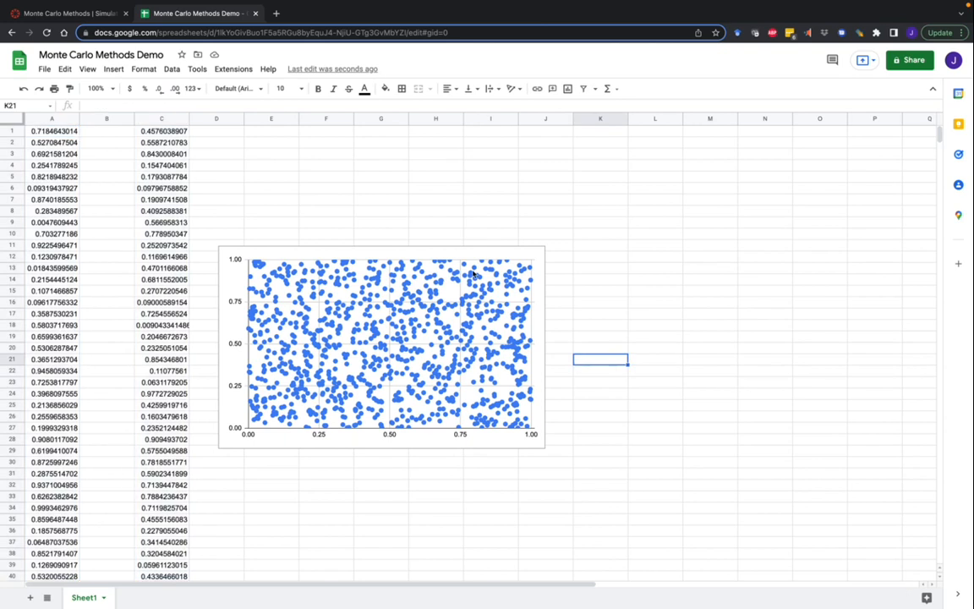
click(458, 256)
Step: Delete the scatter chart and select cell B1
key(Delete)
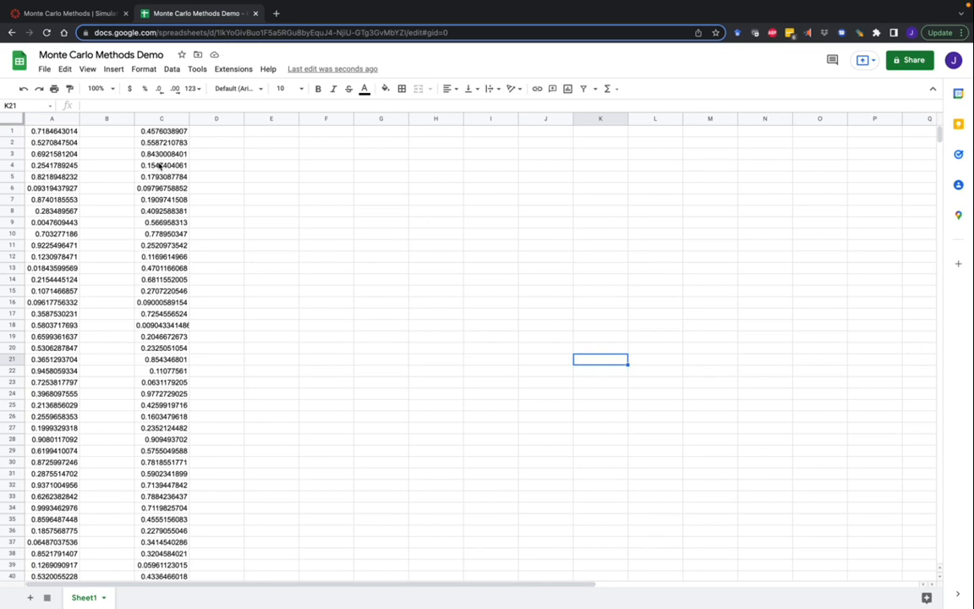
click(92, 135)
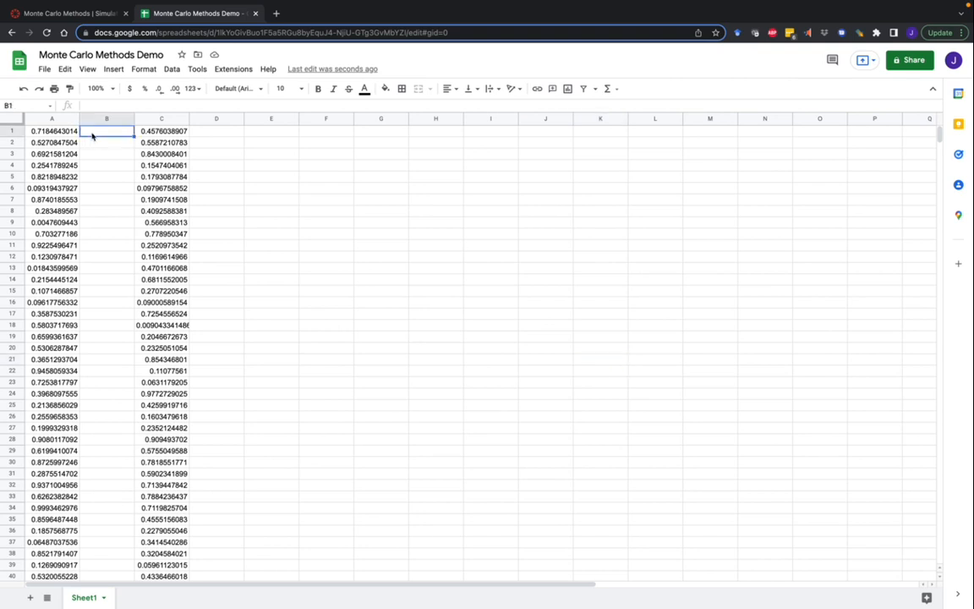
key(Left)
click(92, 135)
Step: Enter =A1*4 + 10 in B1 and autofill it down column B
text(=)
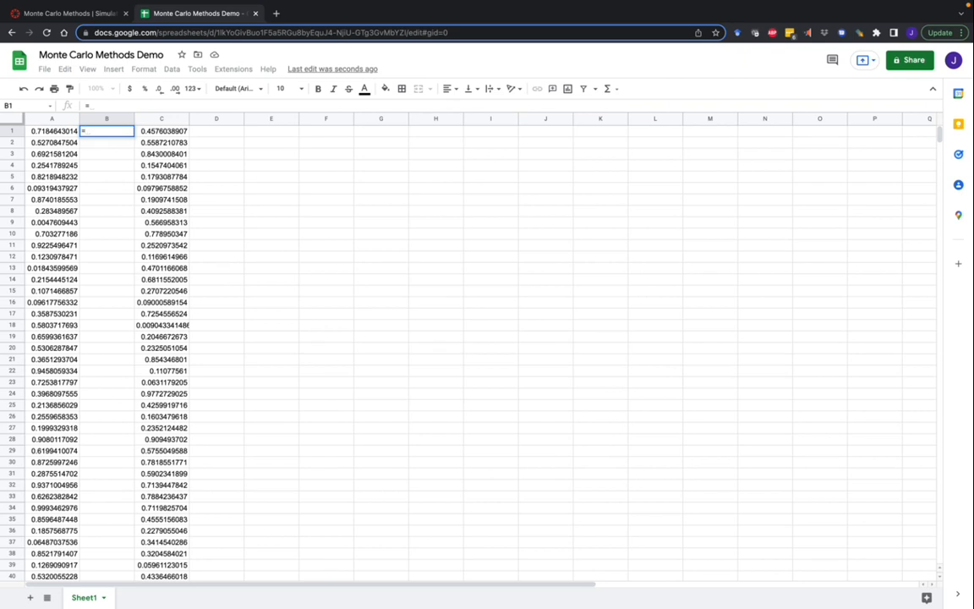
text(A1)
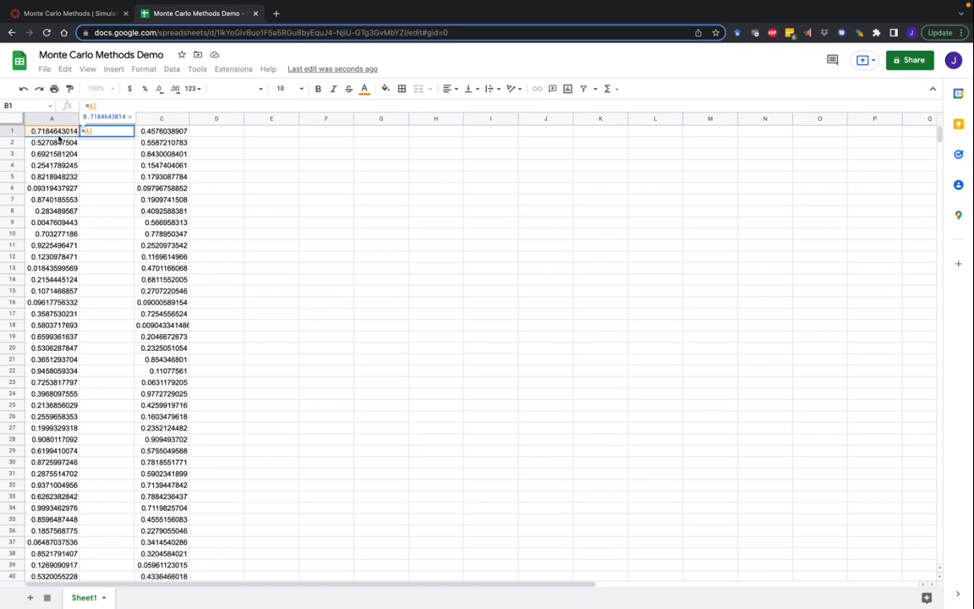
text(*4 + 10)
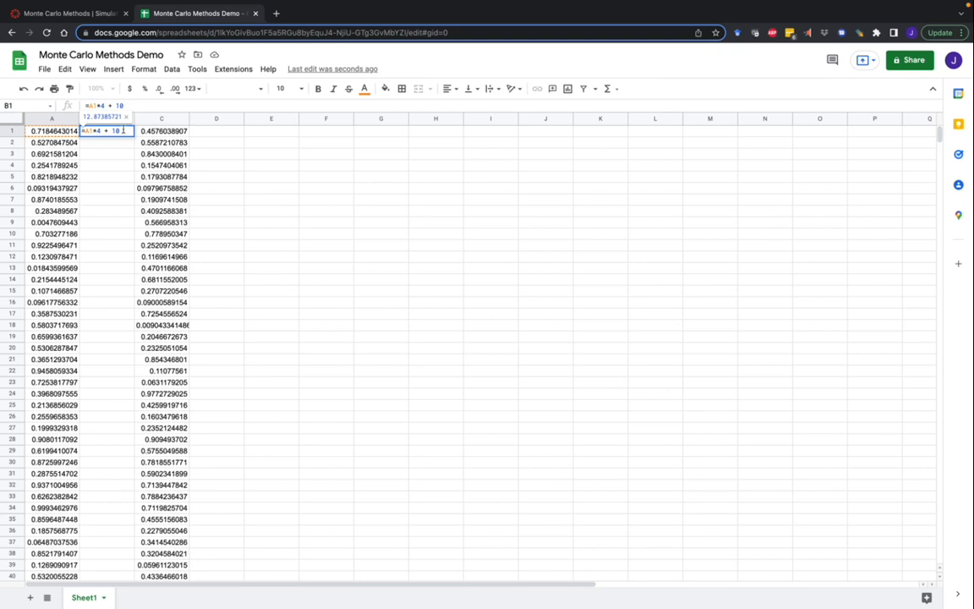
double_click(116, 130)
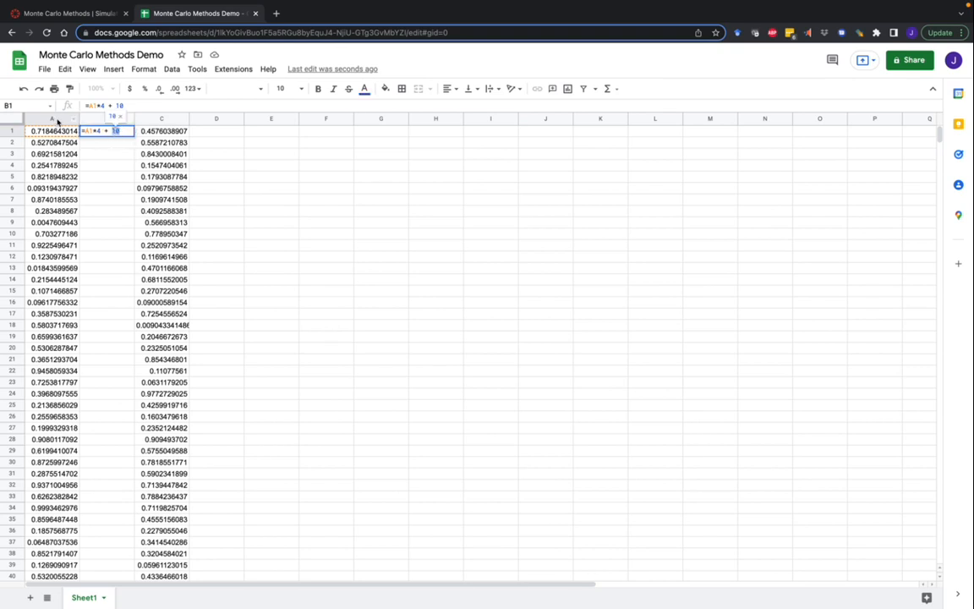
drag(101, 130, 86, 131)
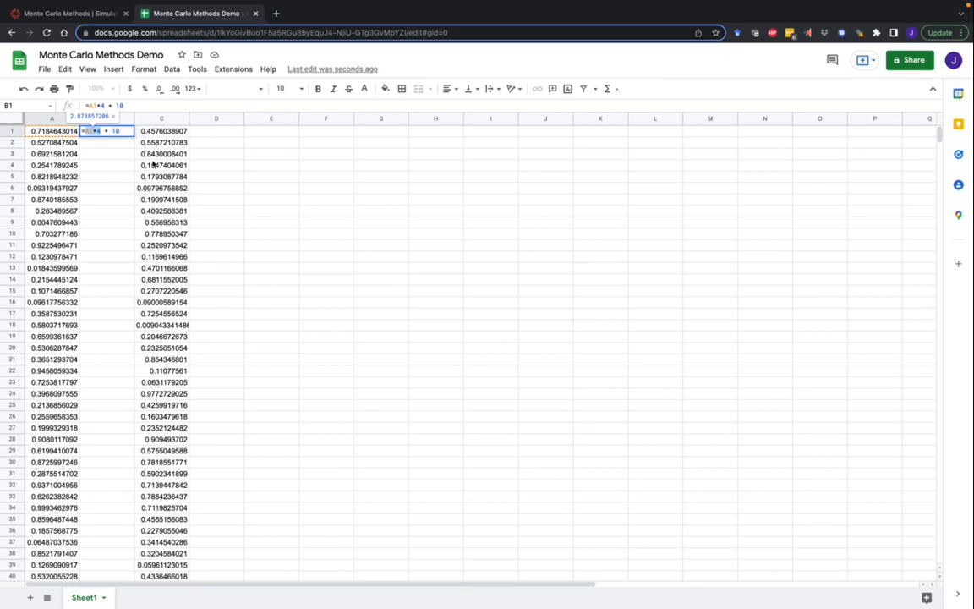
double_click(116, 131)
key(Return)
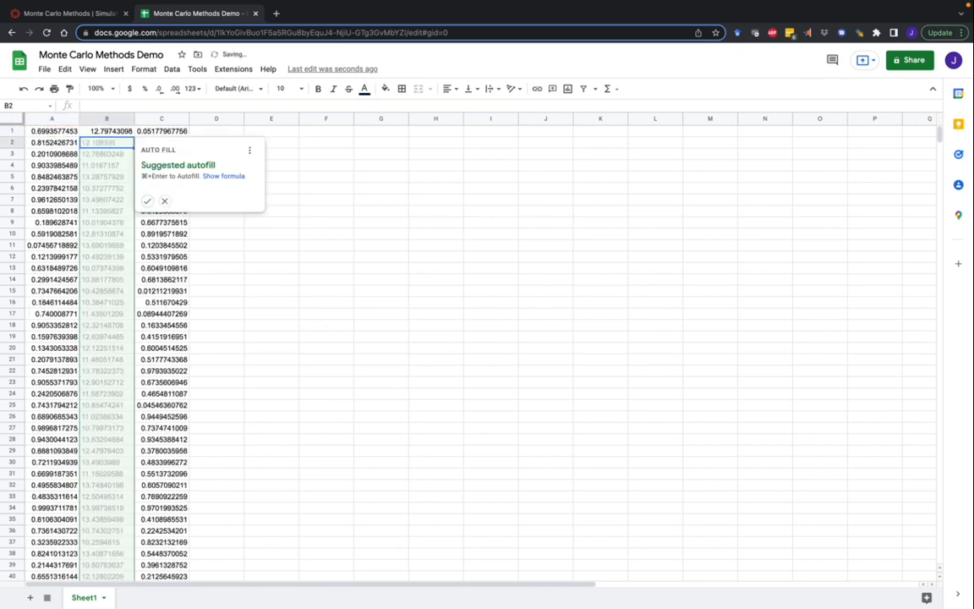
click(146, 199)
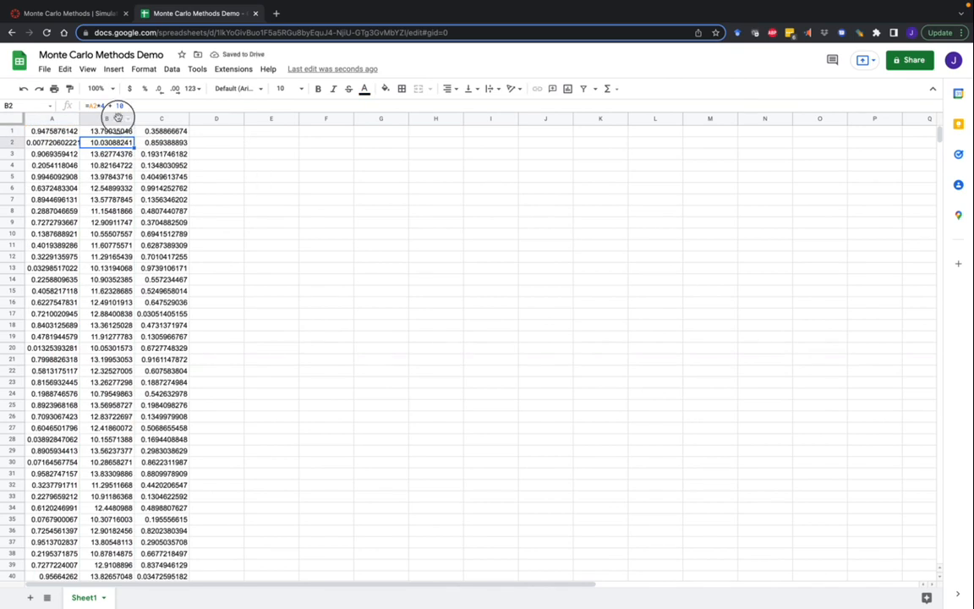
Step: Insert a histogram of column B's values (about 10 to 14), then delete it
click(110, 119)
click(112, 69)
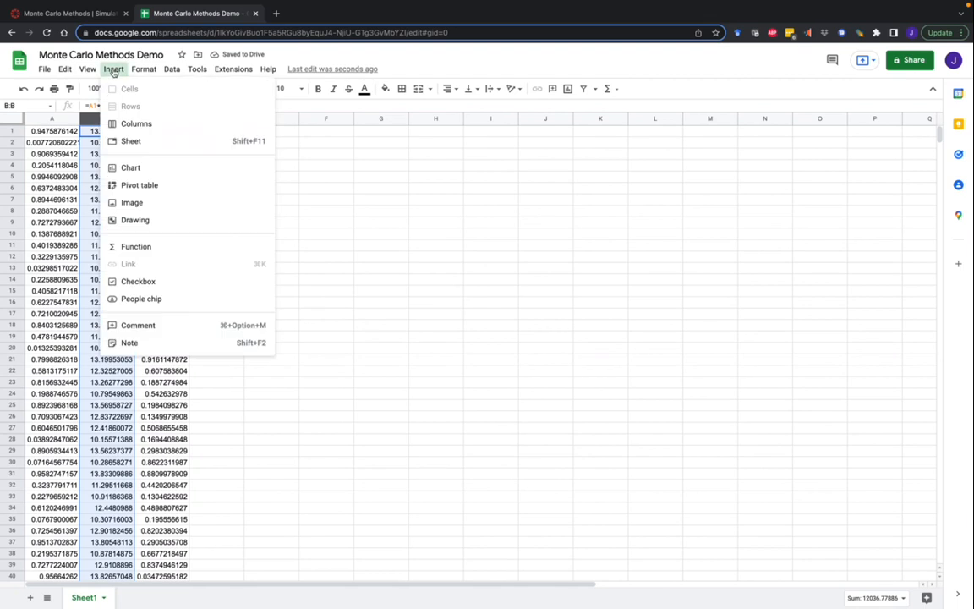
click(131, 167)
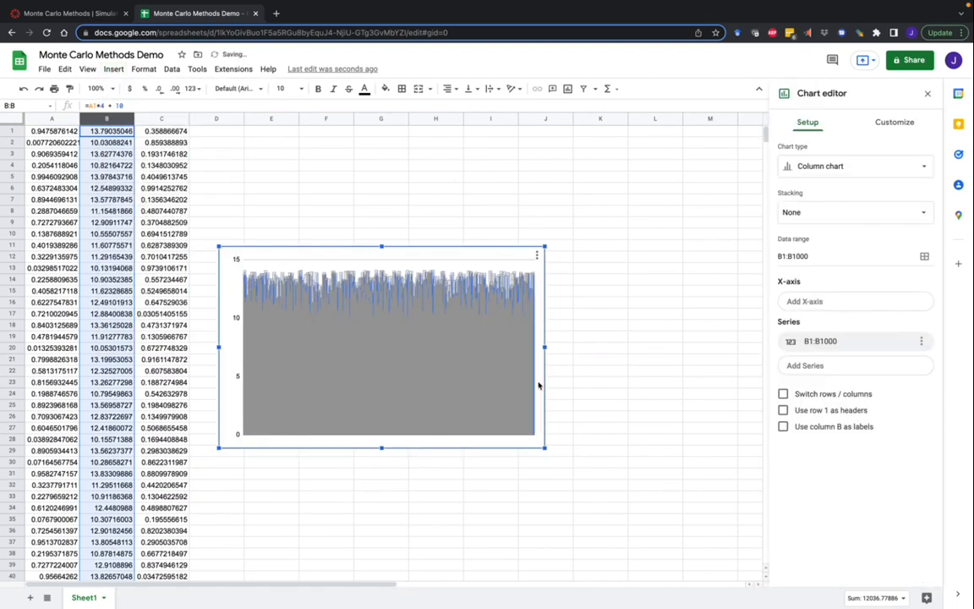
click(847, 163)
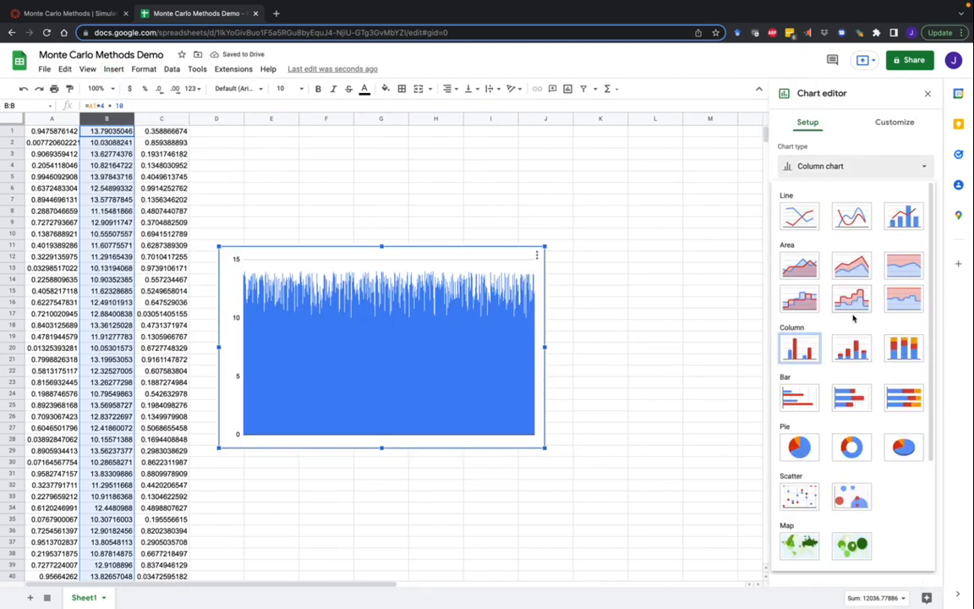
scroll(851, 396, down, 5)
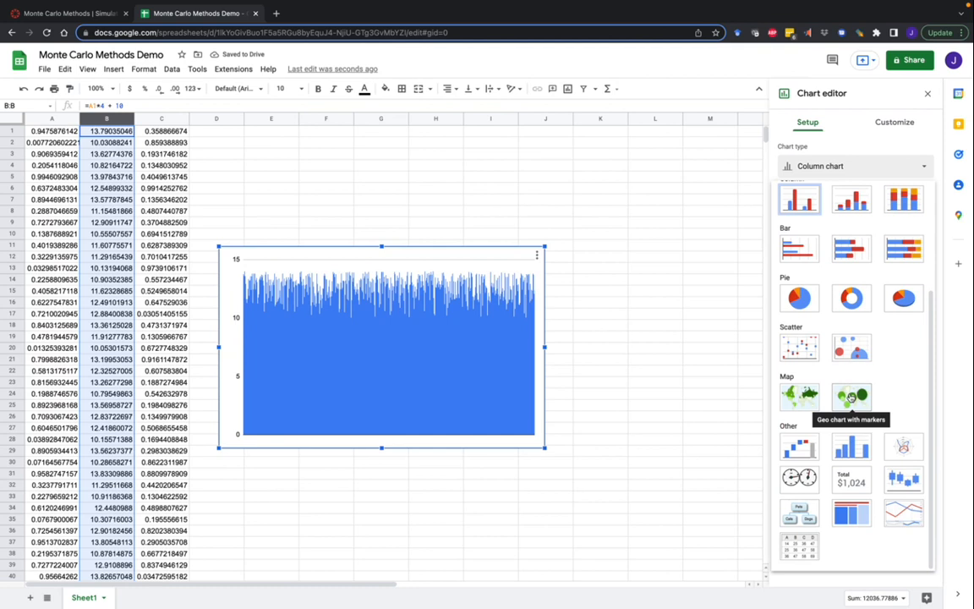
click(851, 447)
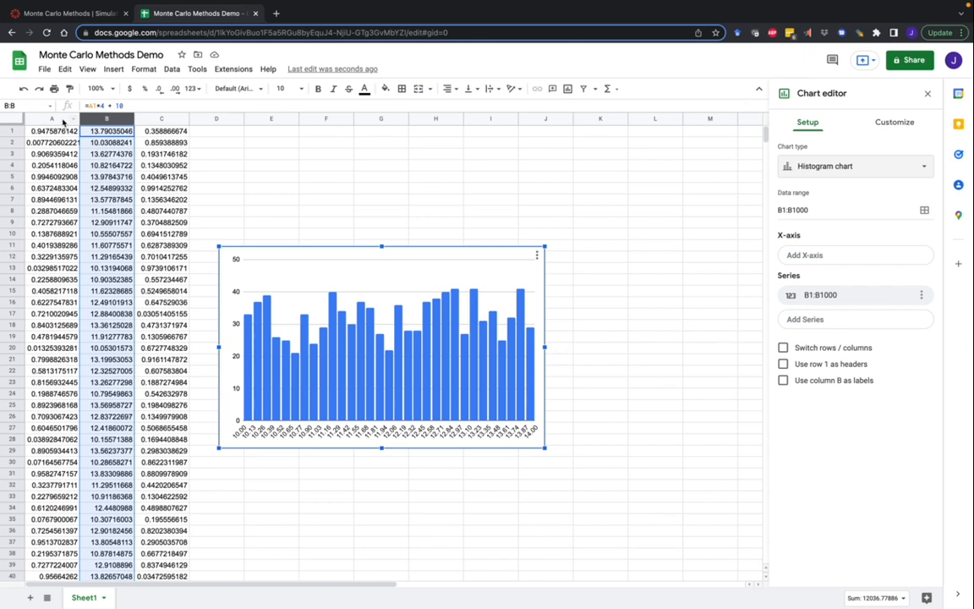
click(358, 258)
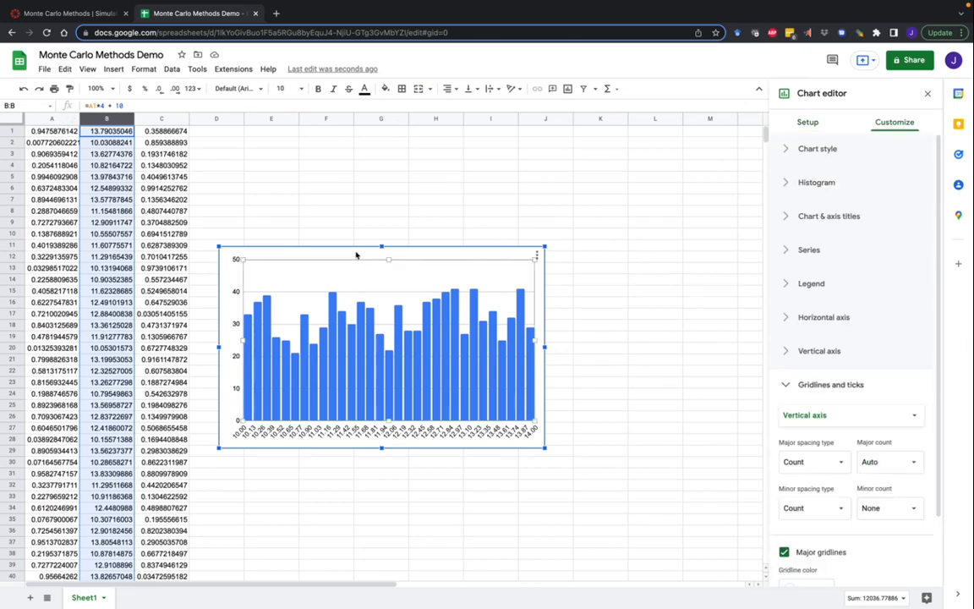
key(Delete)
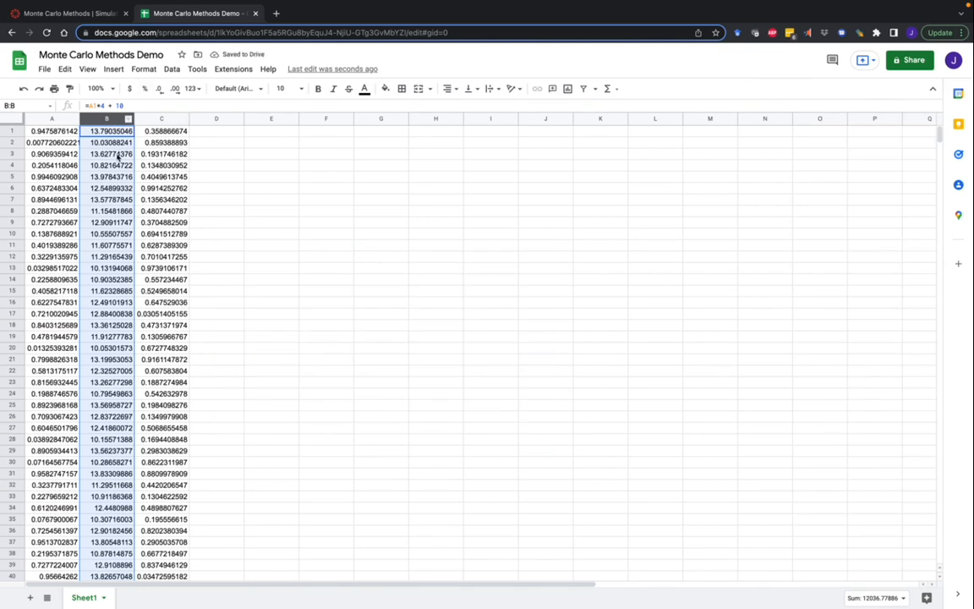
click(166, 117)
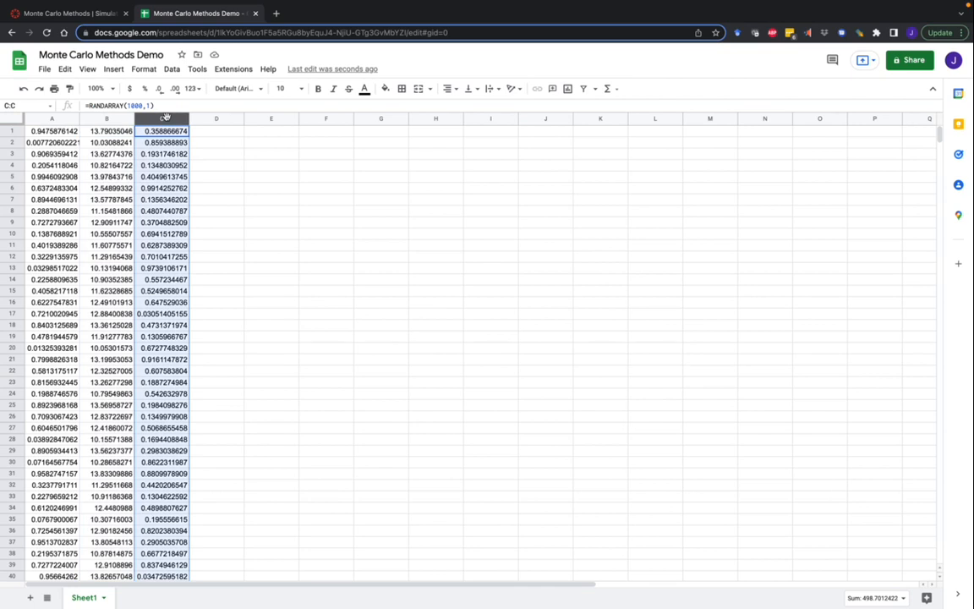
click(206, 134)
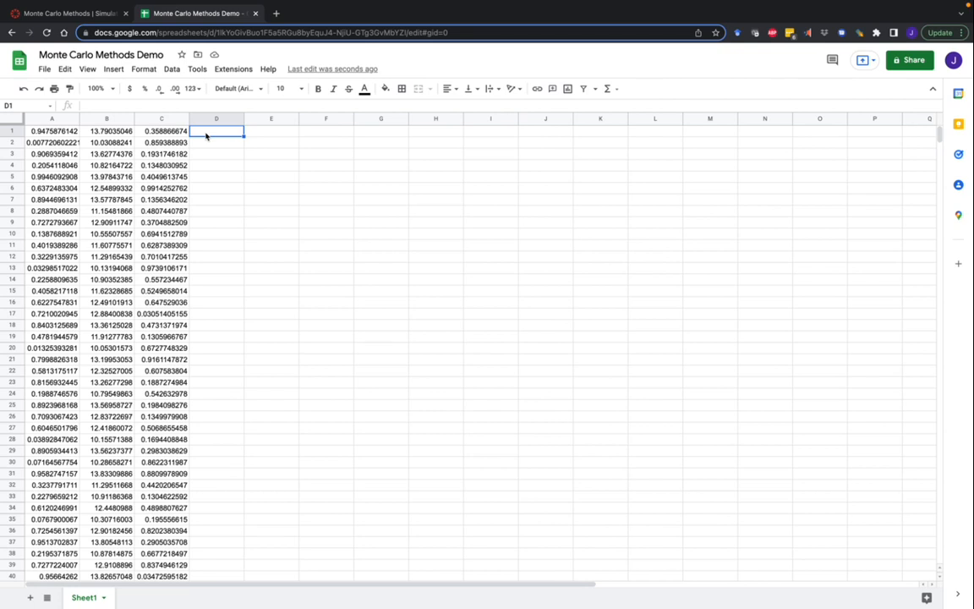
click(165, 124)
click(163, 119)
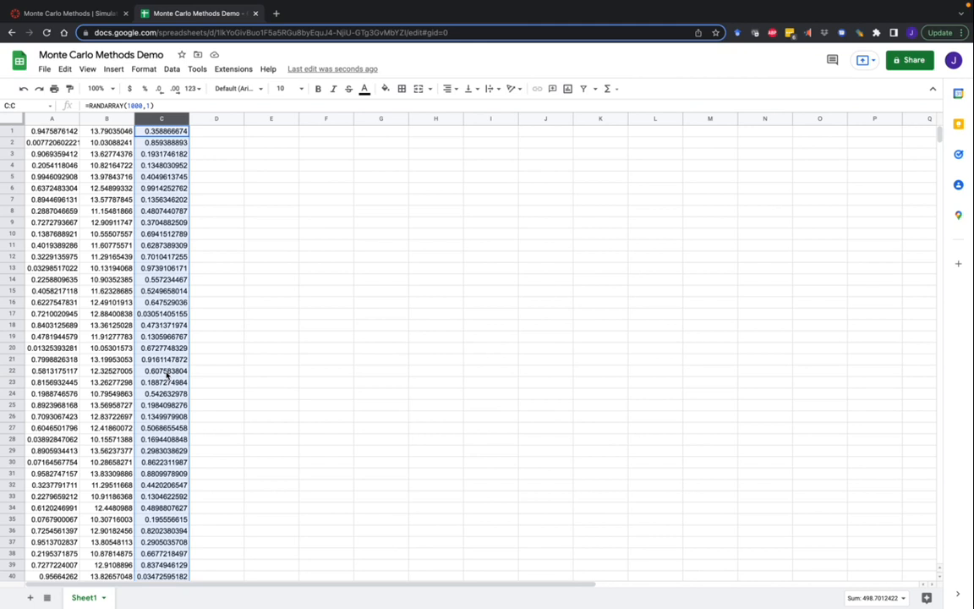
click(215, 222)
click(185, 132)
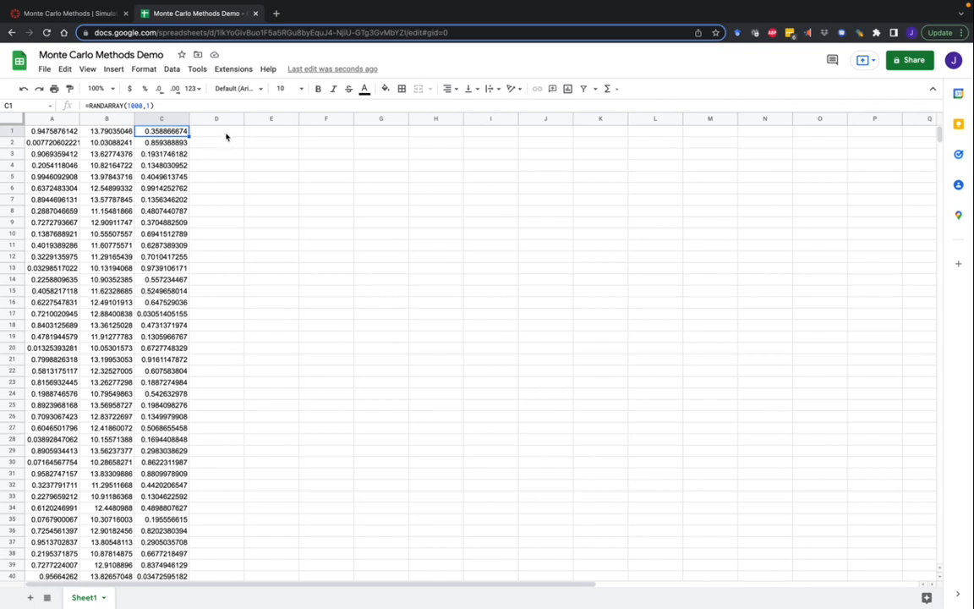
click(226, 136)
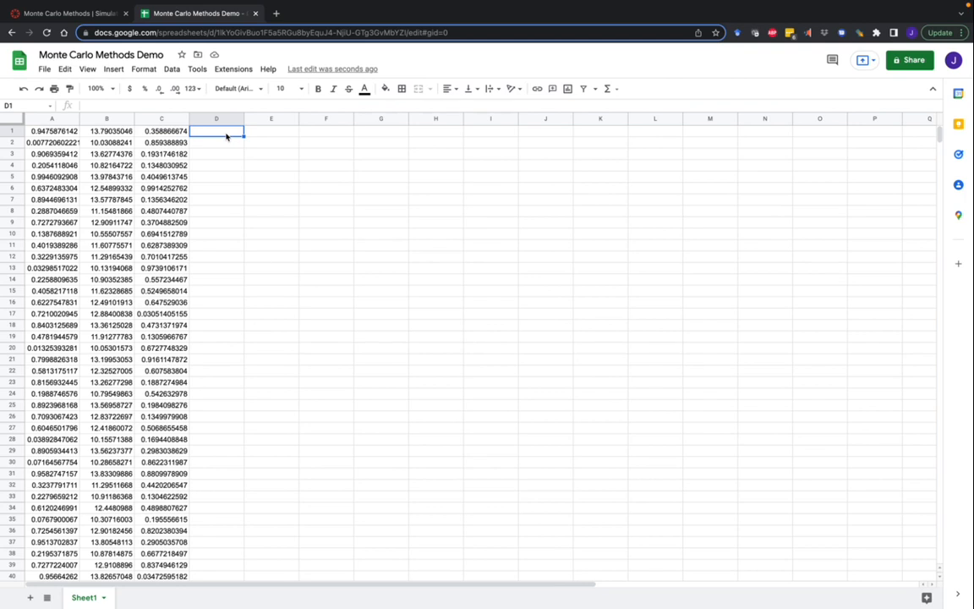
Step: Enter =NORMINV(C1, 27, 3) in D1 and autofill it down column D
text(=)
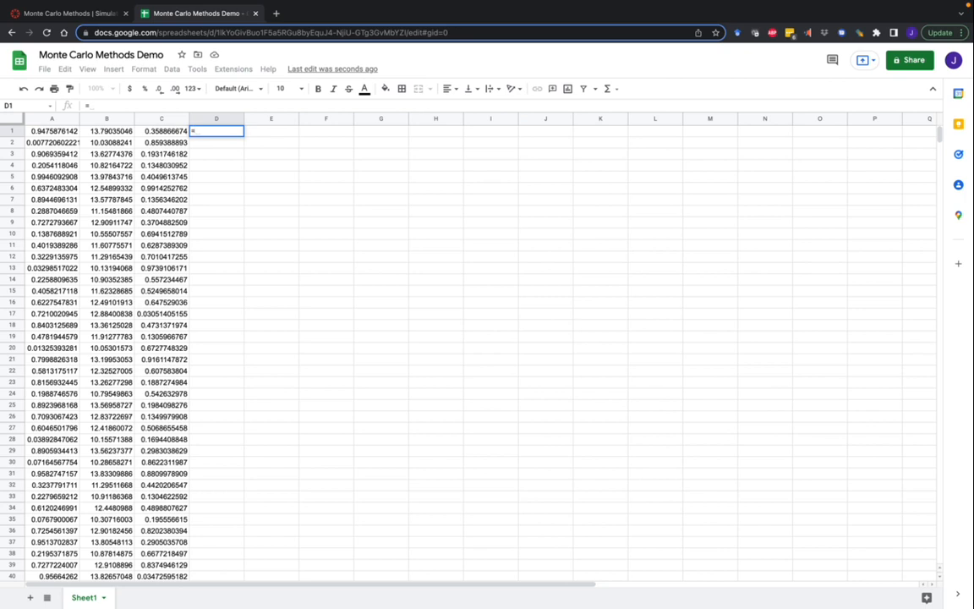
text(NORM)
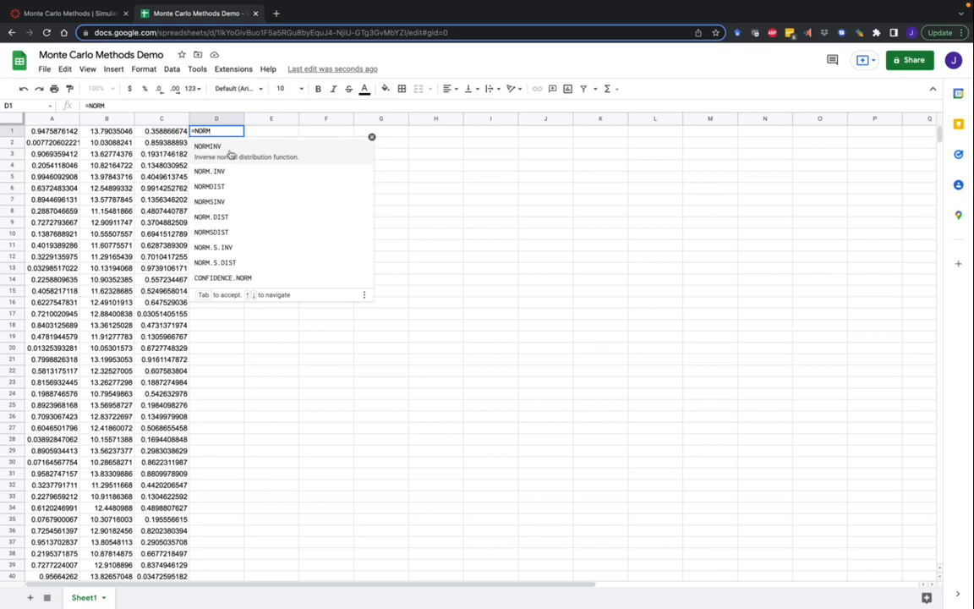
click(258, 150)
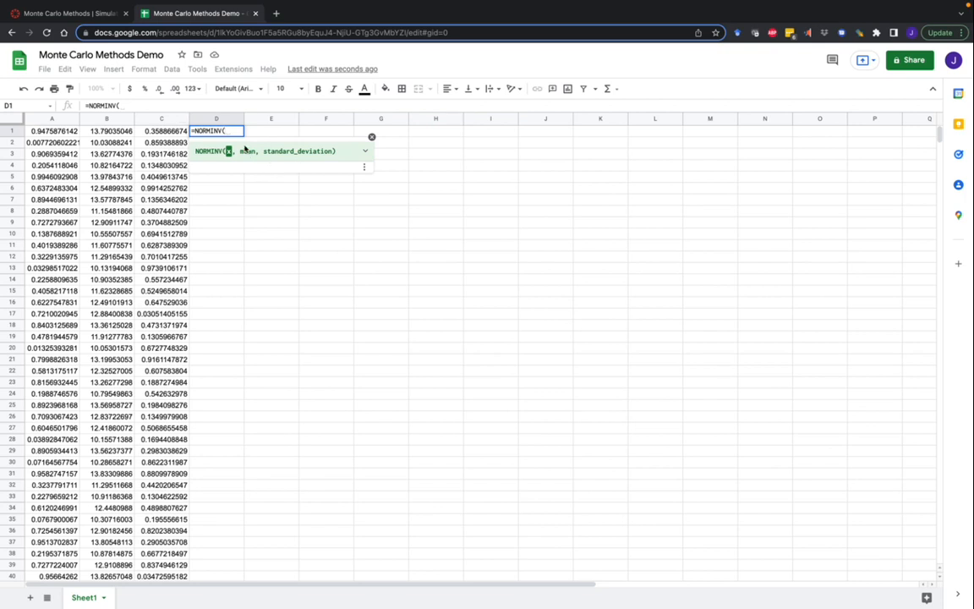
click(173, 131)
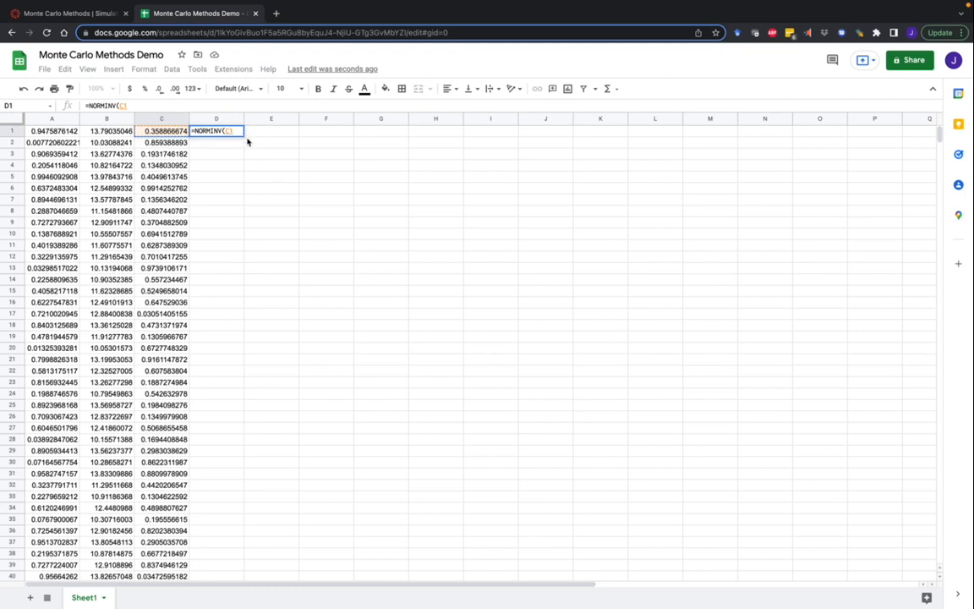
text(, )
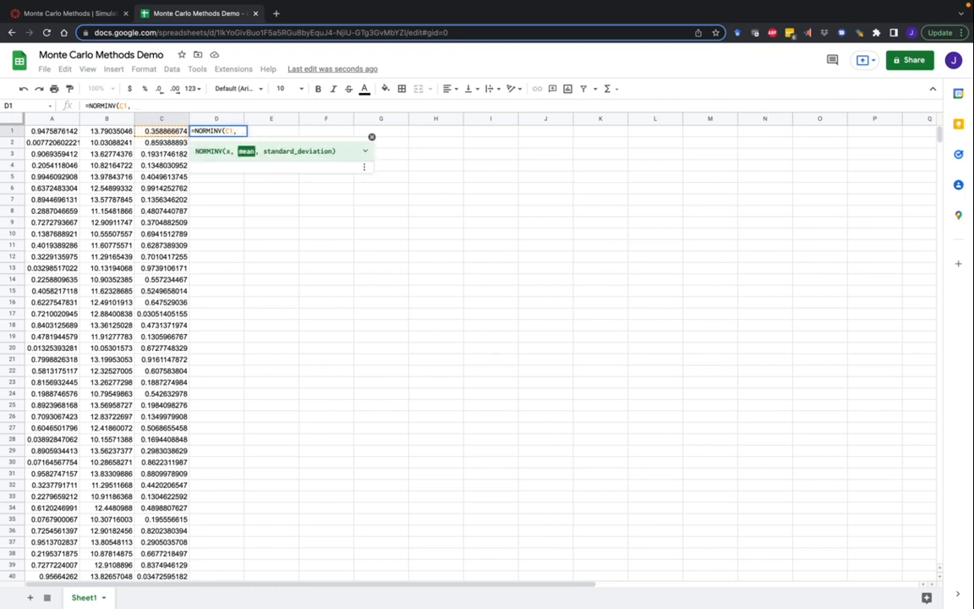
text(27, 3))
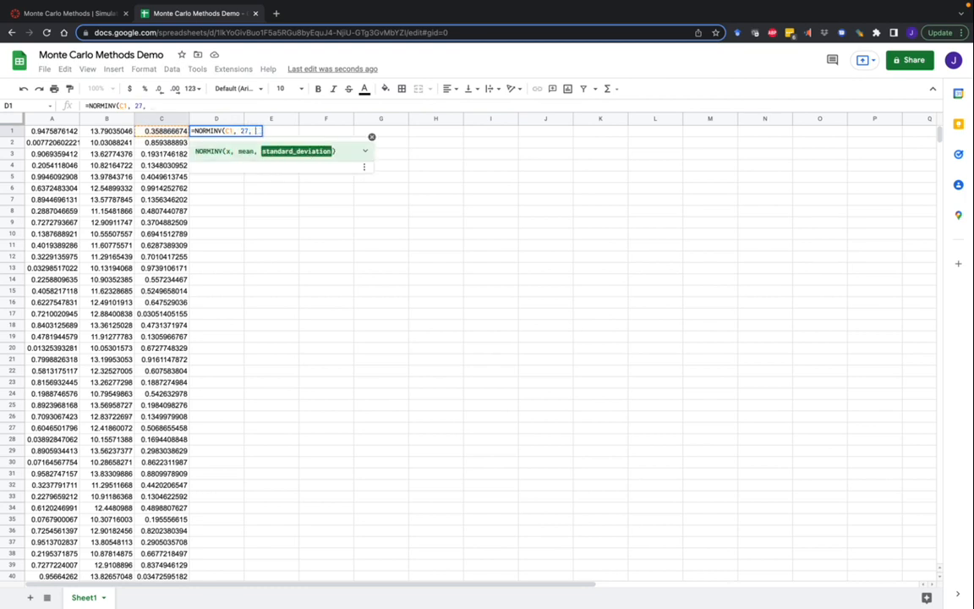
key(Return)
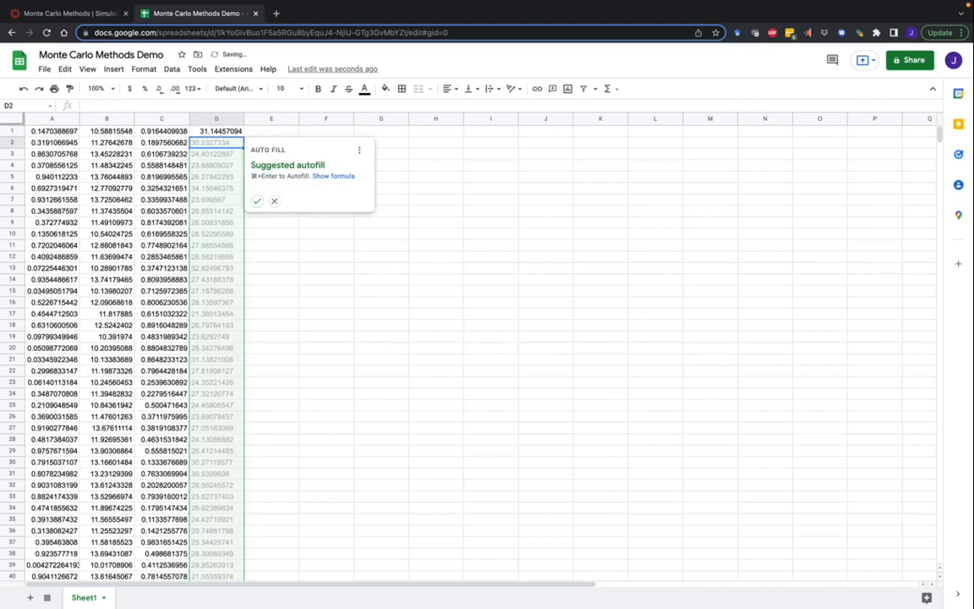
click(257, 200)
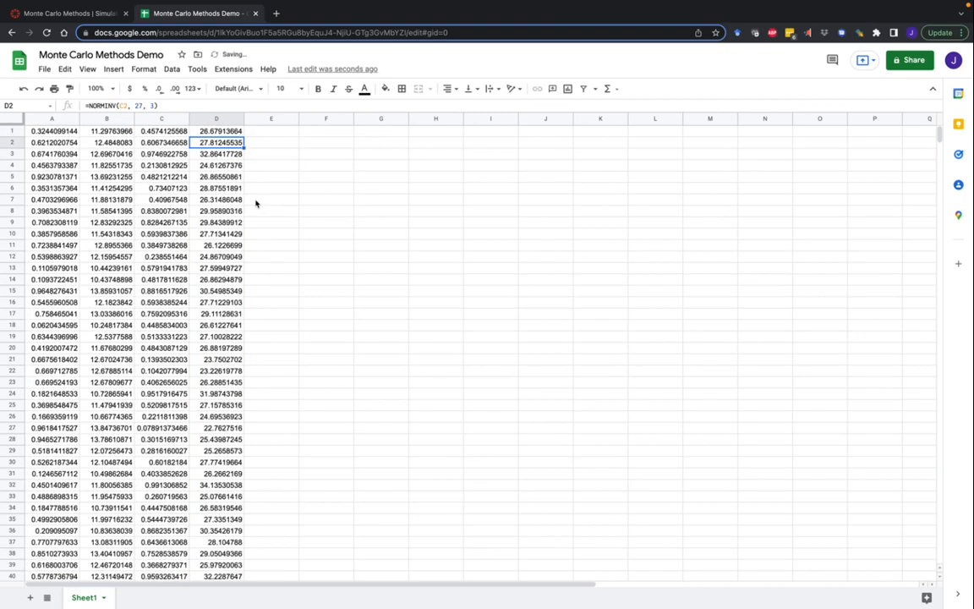
click(217, 118)
click(114, 68)
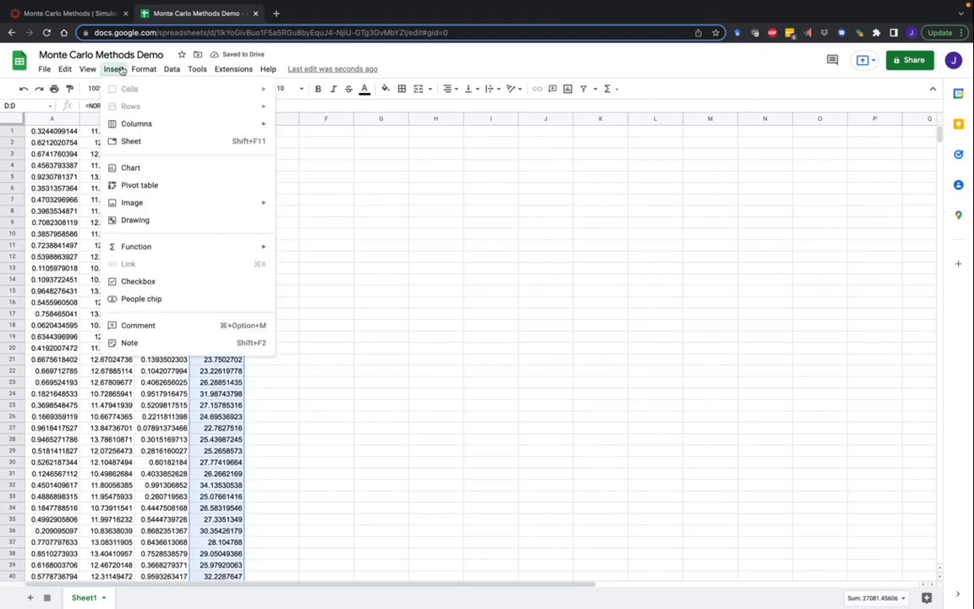
click(153, 167)
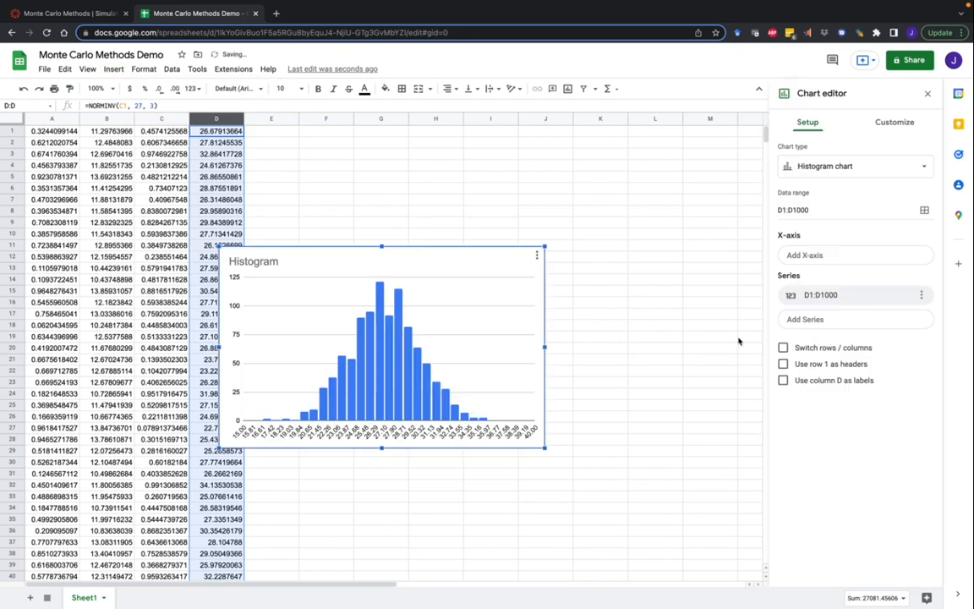
drag(347, 254, 463, 208)
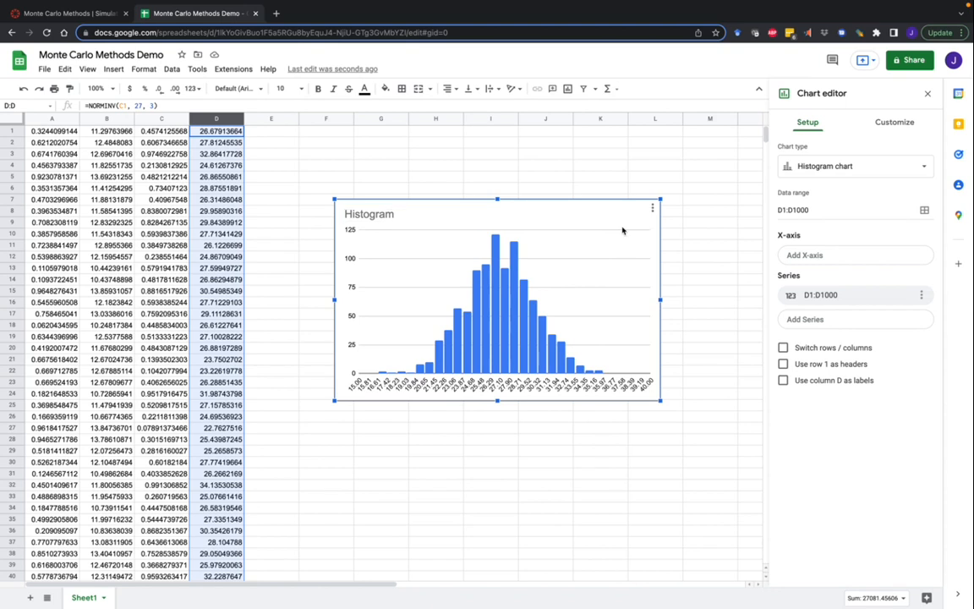
key(Delete)
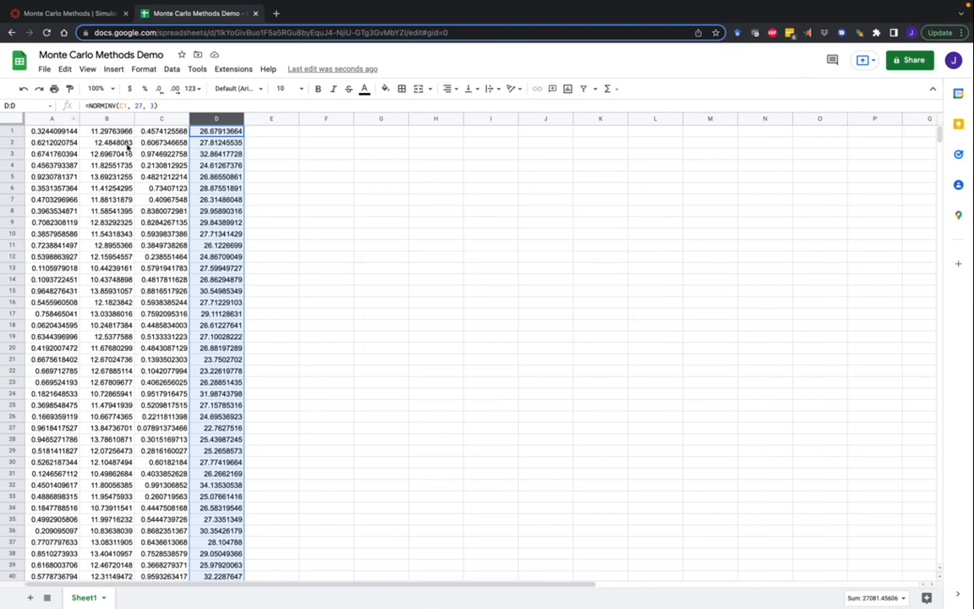
click(157, 117)
click(63, 119)
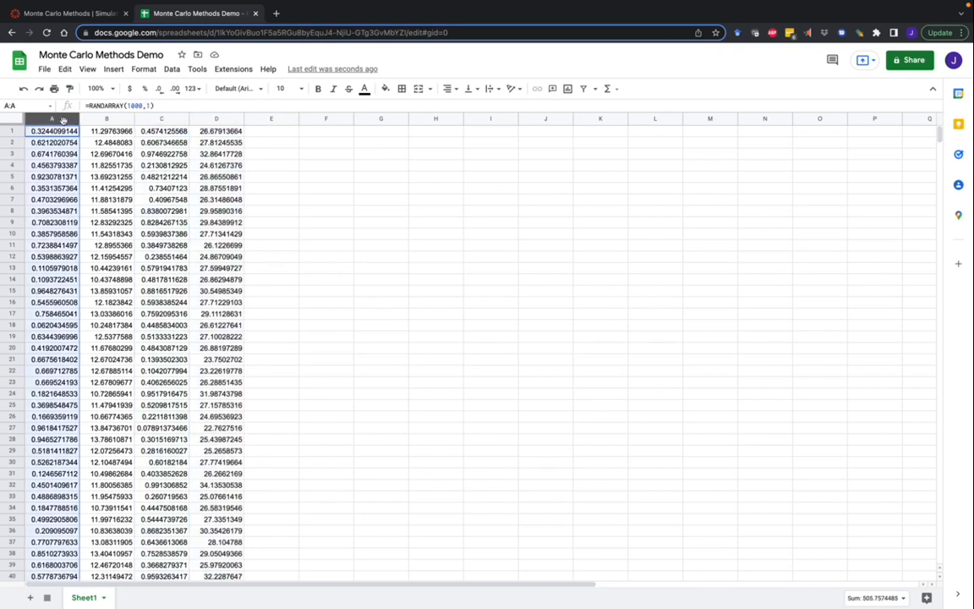
click(145, 118)
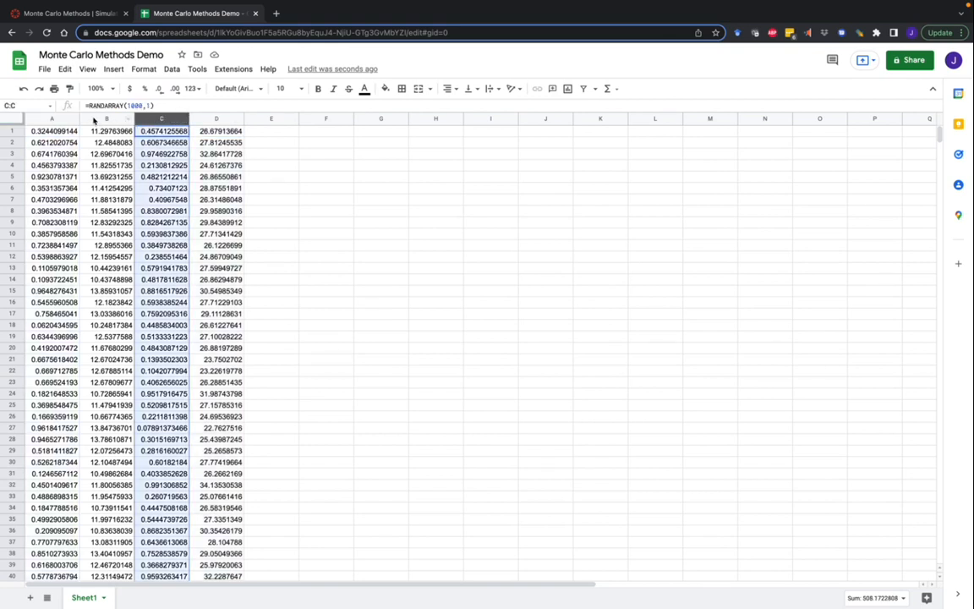
click(93, 117)
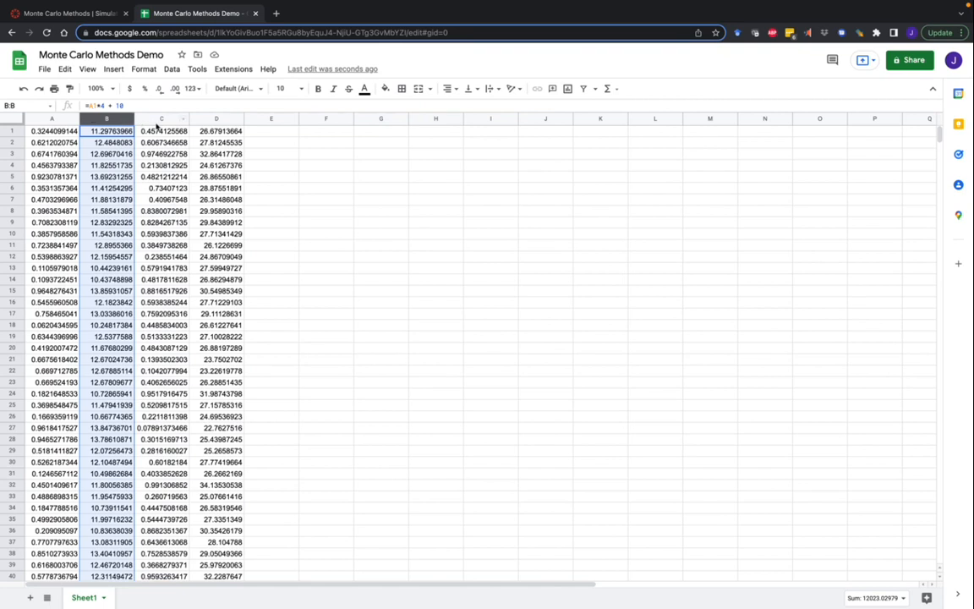
click(210, 118)
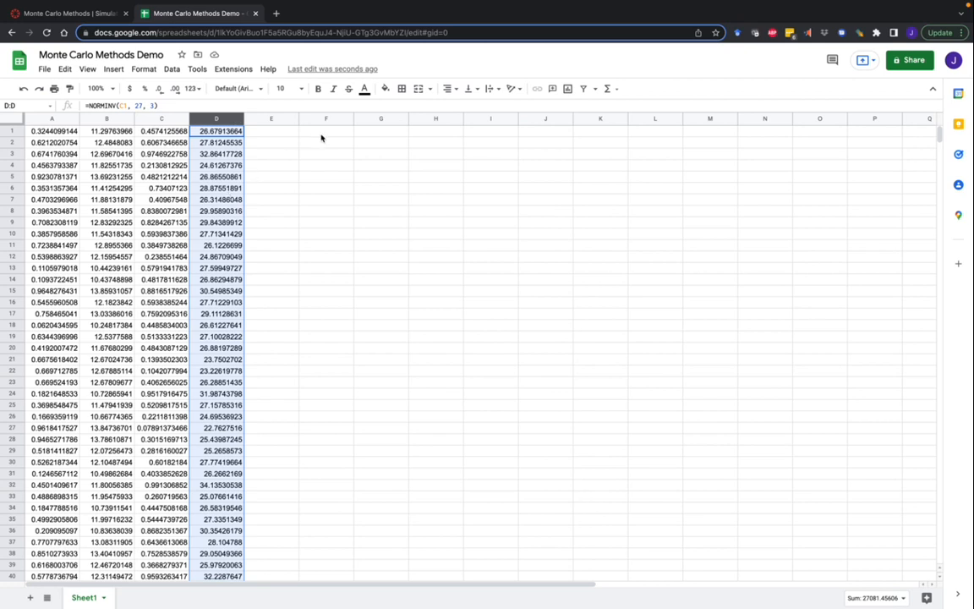
Step: Fill column E with the 40000 m² area constant, then begin a formula in F1
click(284, 134)
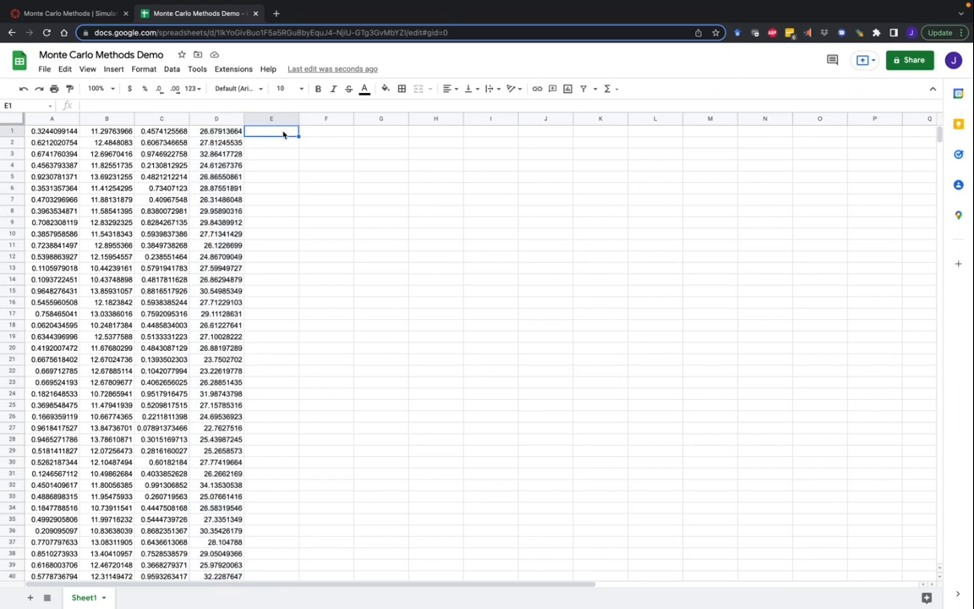
text(40000)
key(Return)
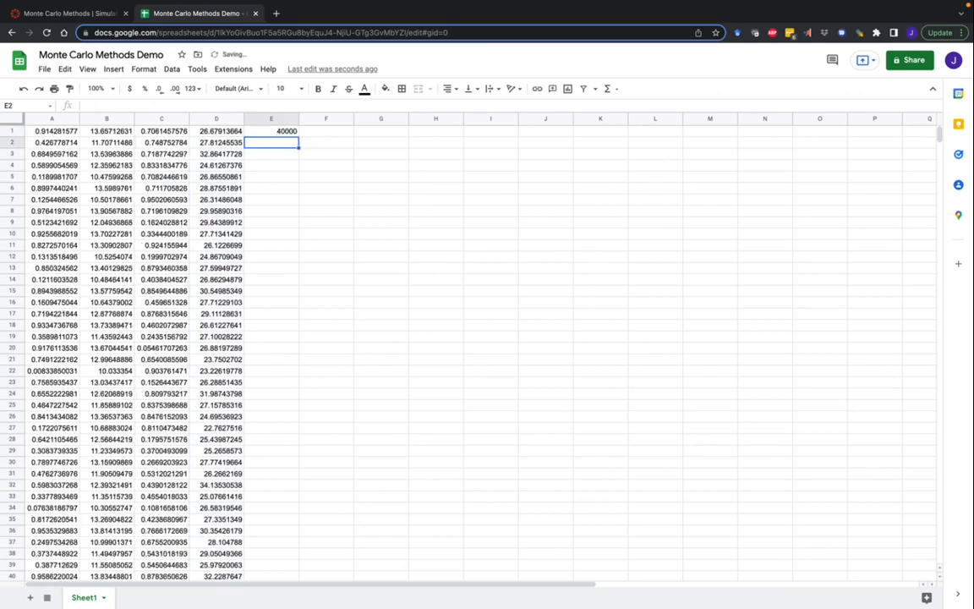
click(289, 132)
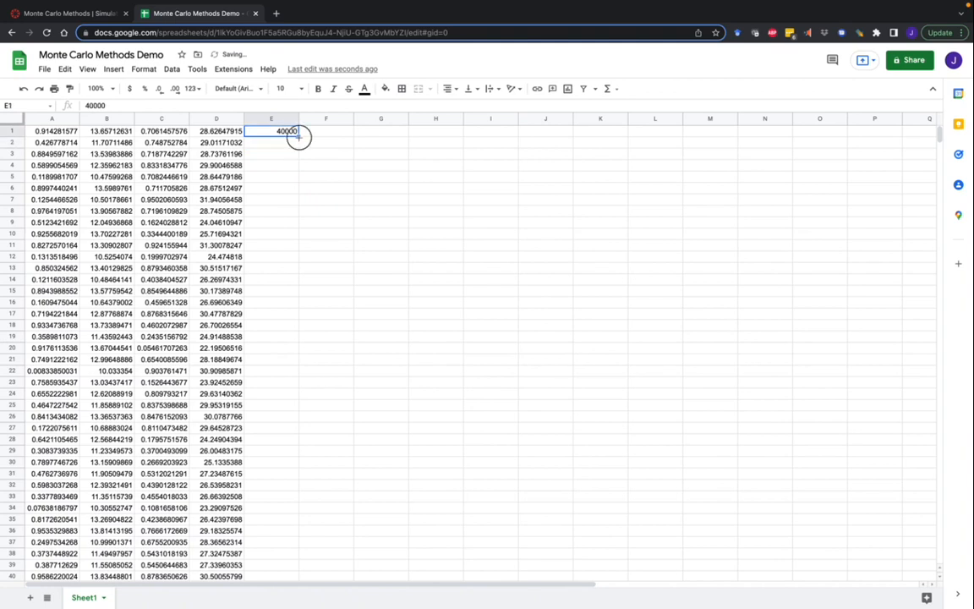
double_click(298, 135)
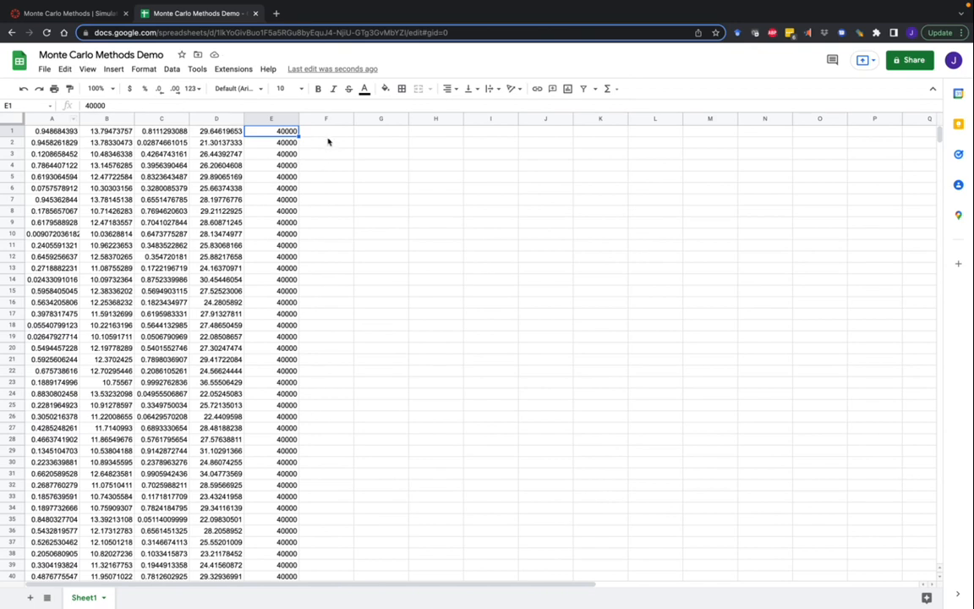
click(326, 134)
text(=)
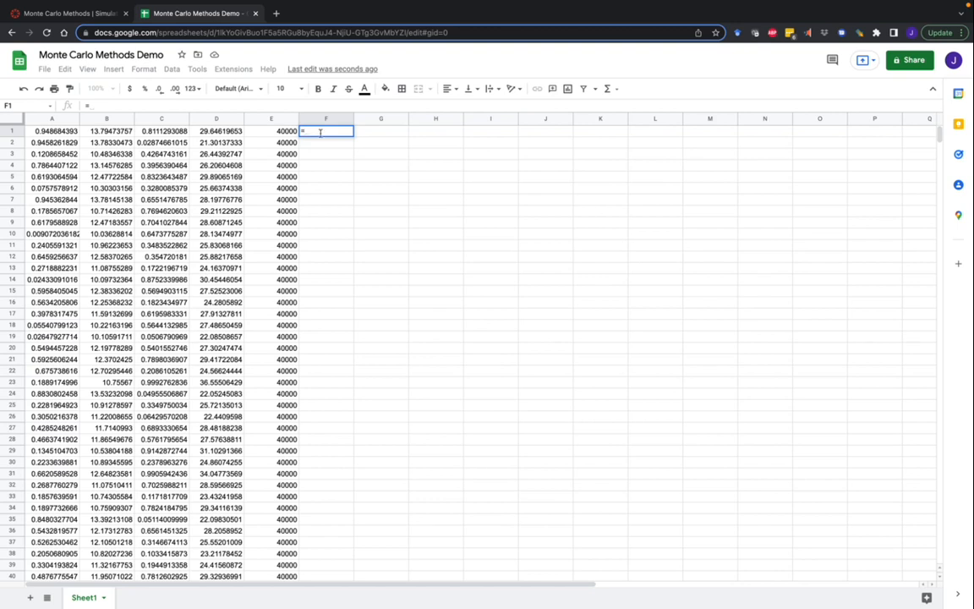
Step: Build =B1*(D1/100)*E1 in F1 and fill it down column F
click(109, 133)
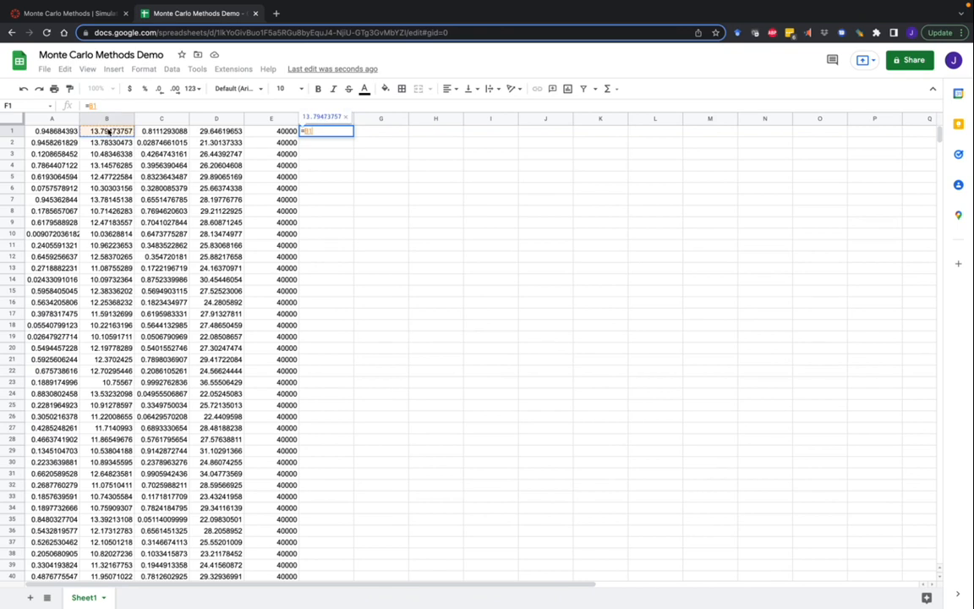
text(*)
click(203, 132)
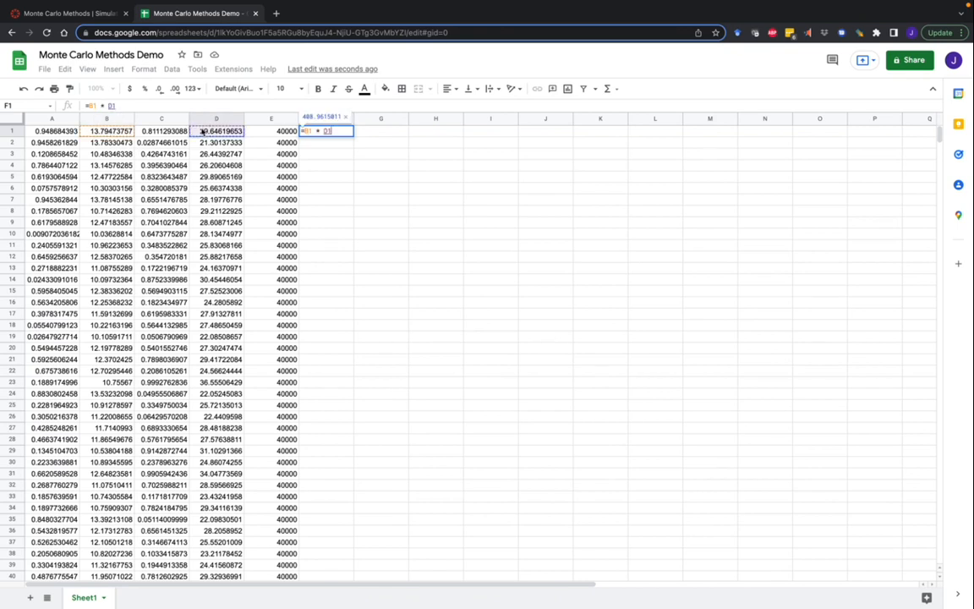
key(Left)
key(Left)
text() *)
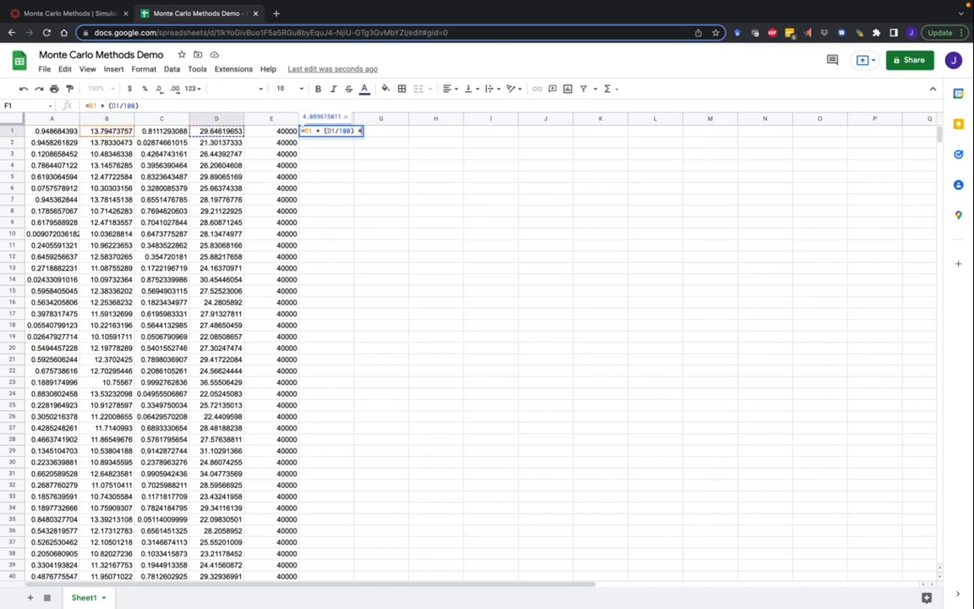
key(Left)
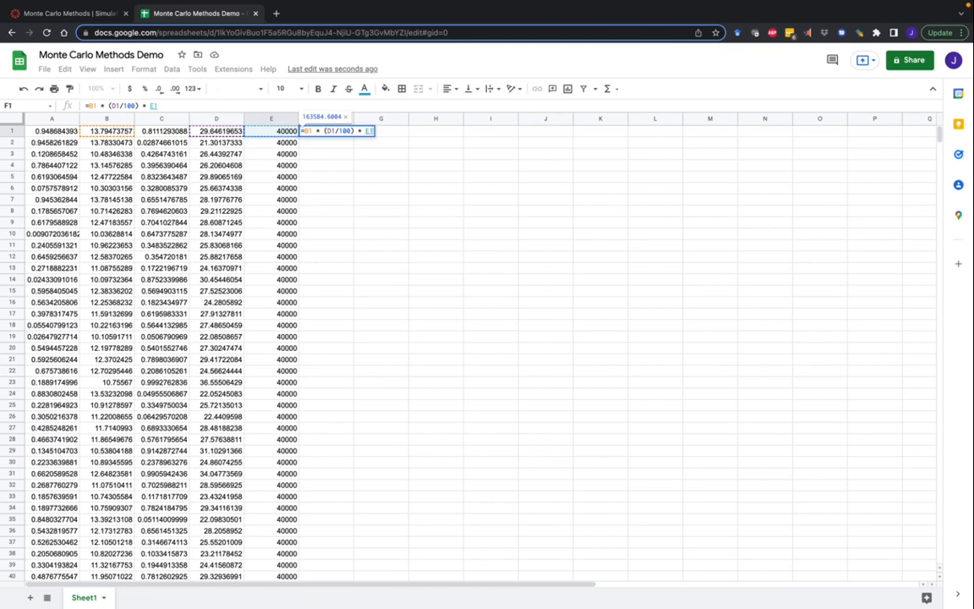
key(Return)
key(ctrl+Return)
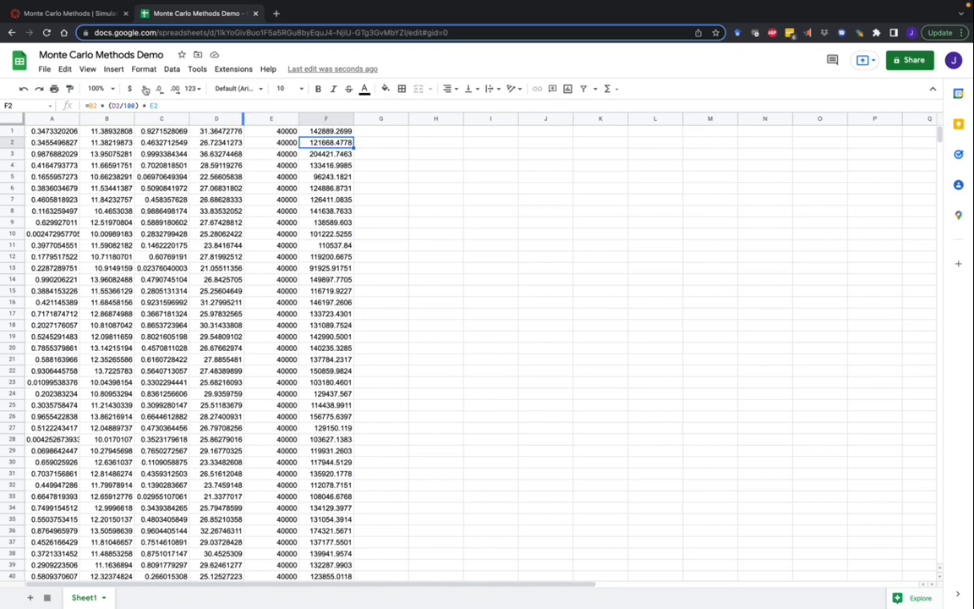
Step: Review the thickness, porosity and area columns, then move the histogram up beside the data
click(119, 117)
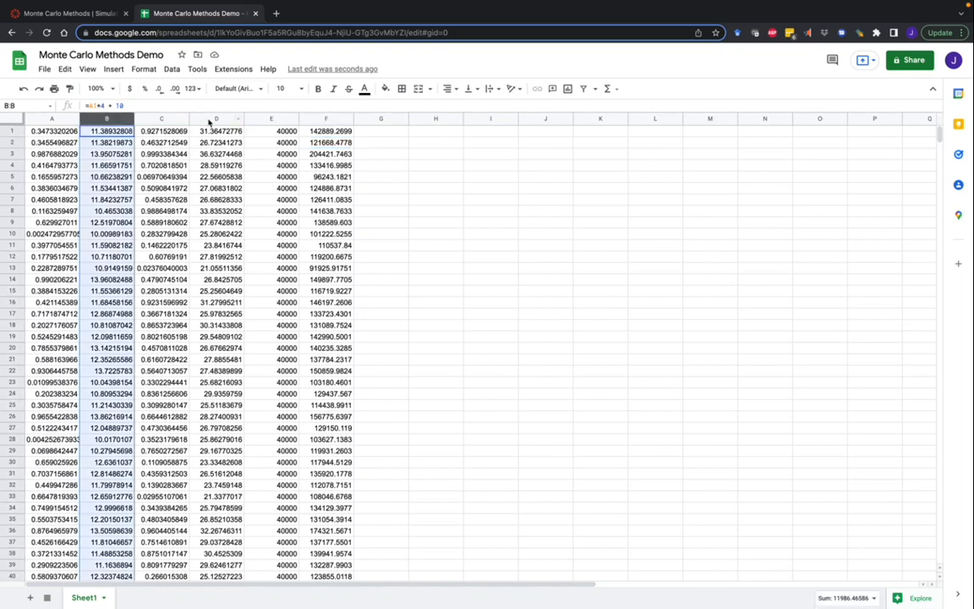
click(239, 117)
click(259, 116)
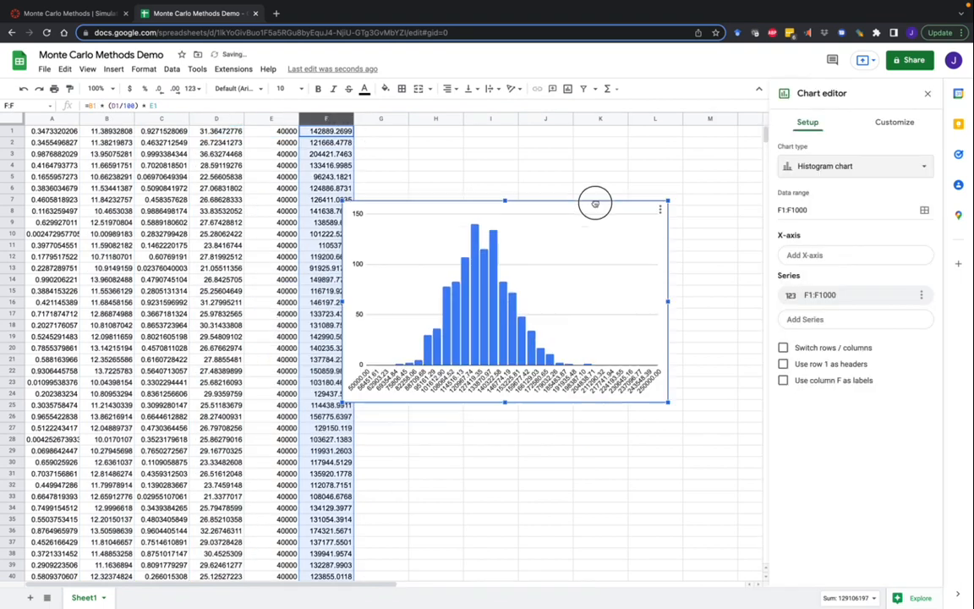
drag(594, 203, 670, 180)
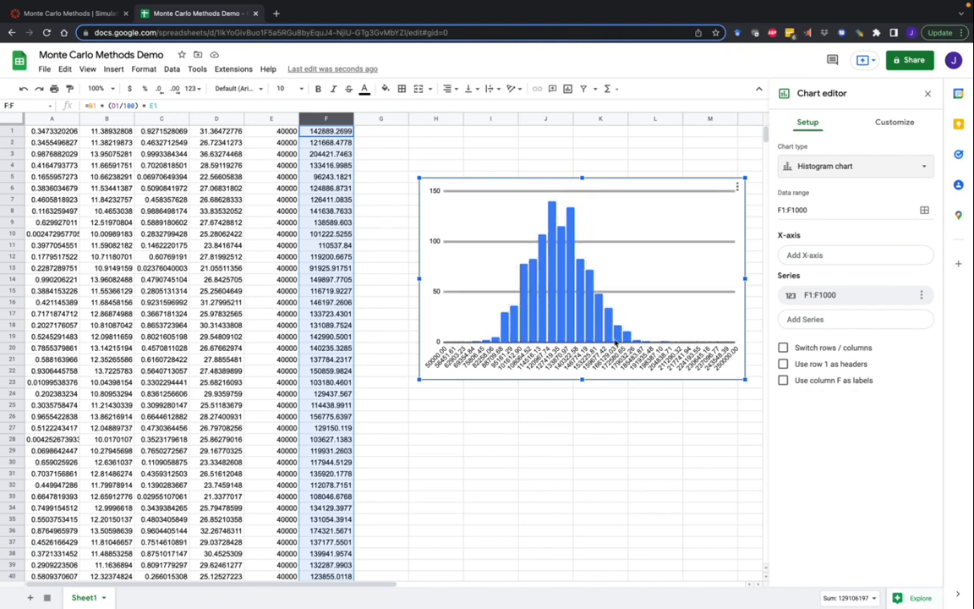
Step: Nudge the histogram slightly right and deselect it so the chart editor closes
drag(531, 183, 575, 177)
click(394, 134)
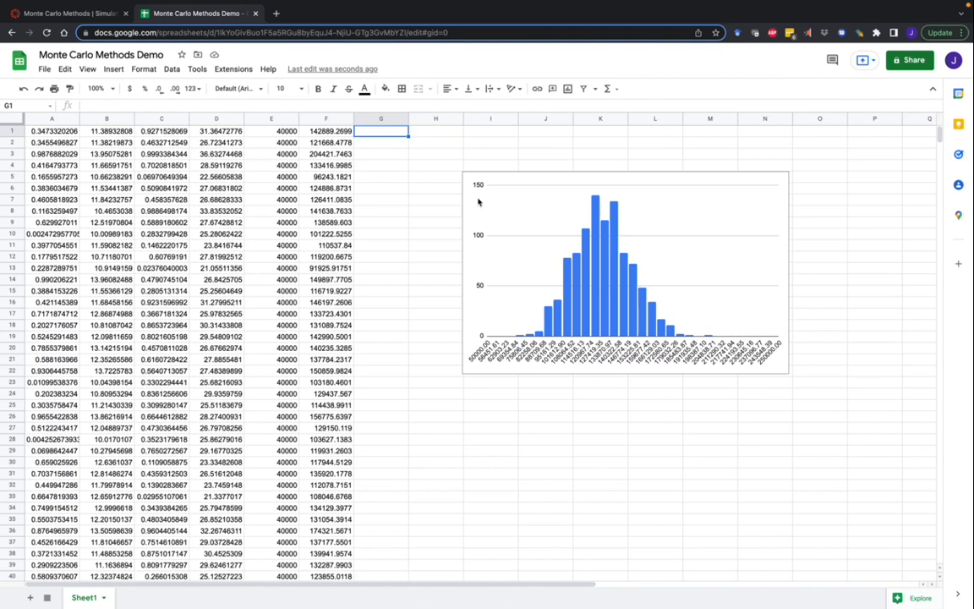
click(326, 131)
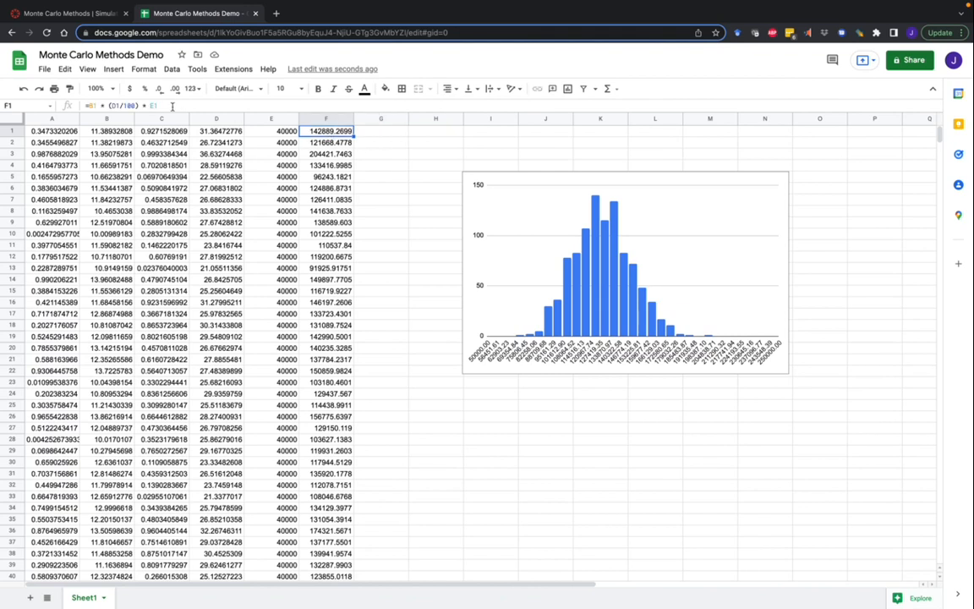
drag(156, 106, 75, 107)
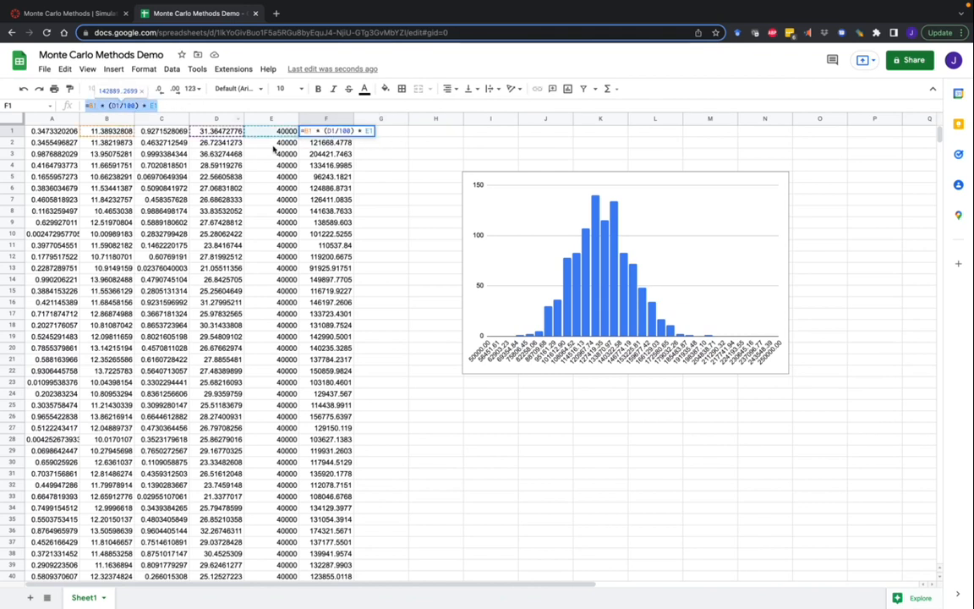
click(379, 144)
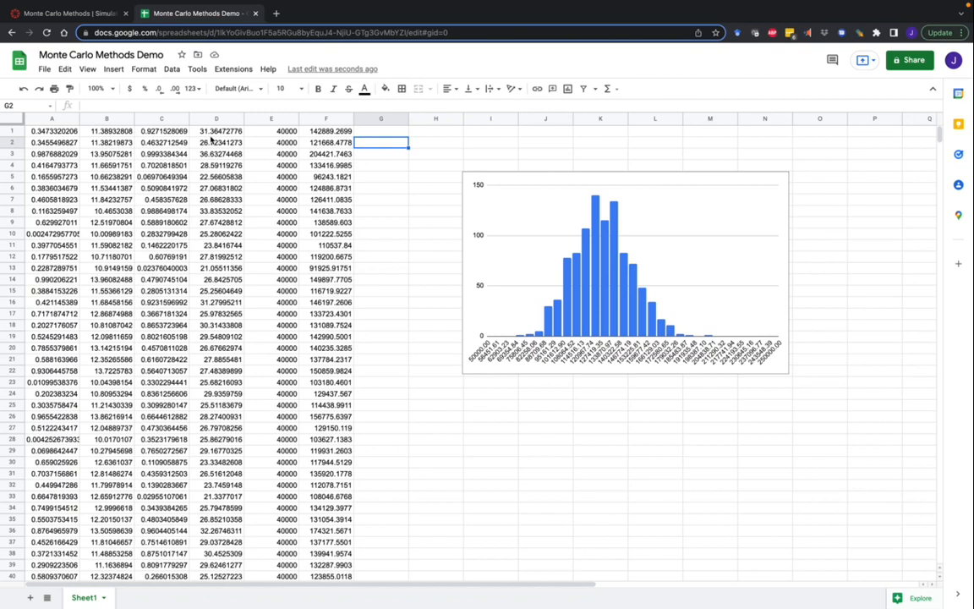
click(103, 118)
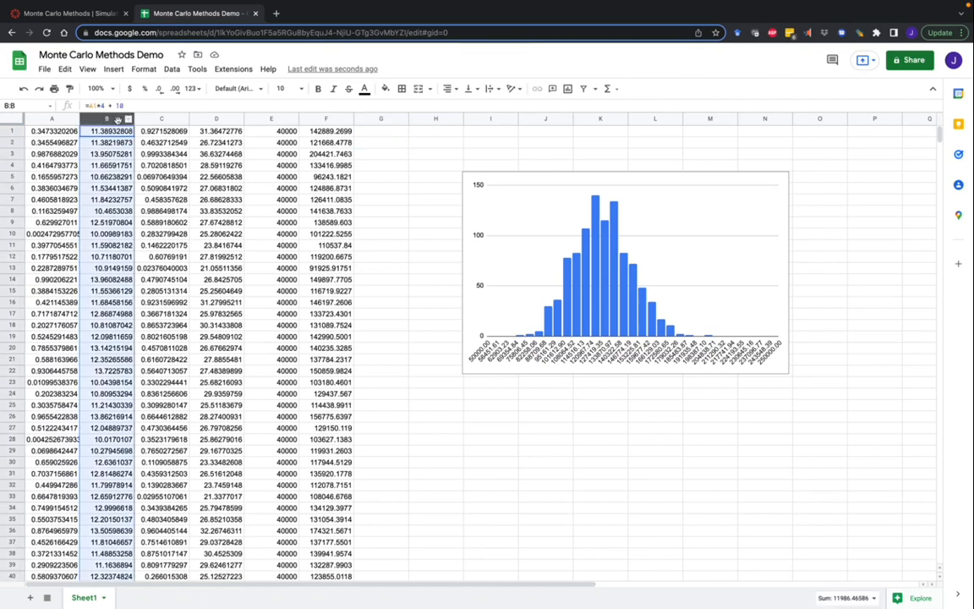
click(216, 119)
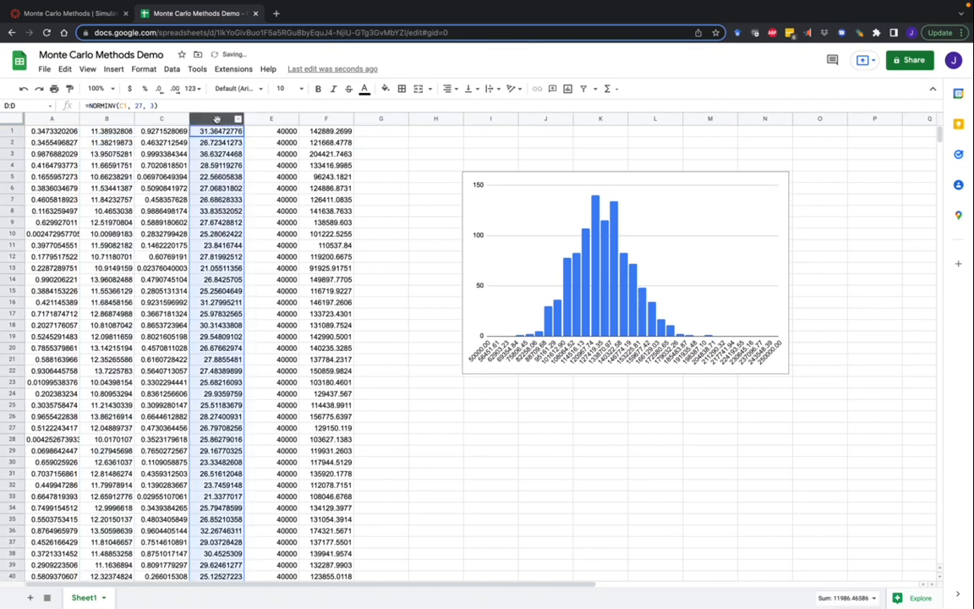
click(102, 118)
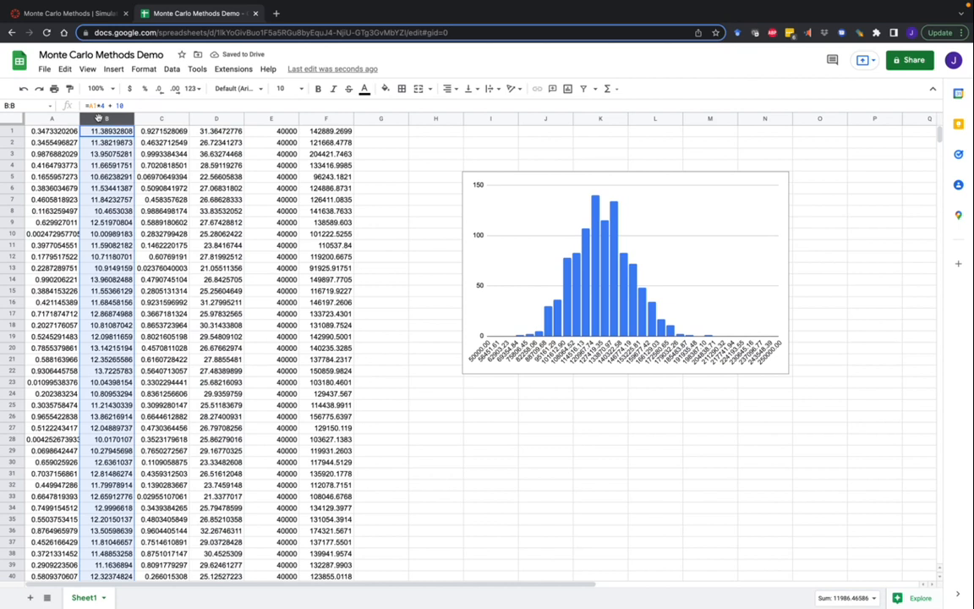
click(273, 117)
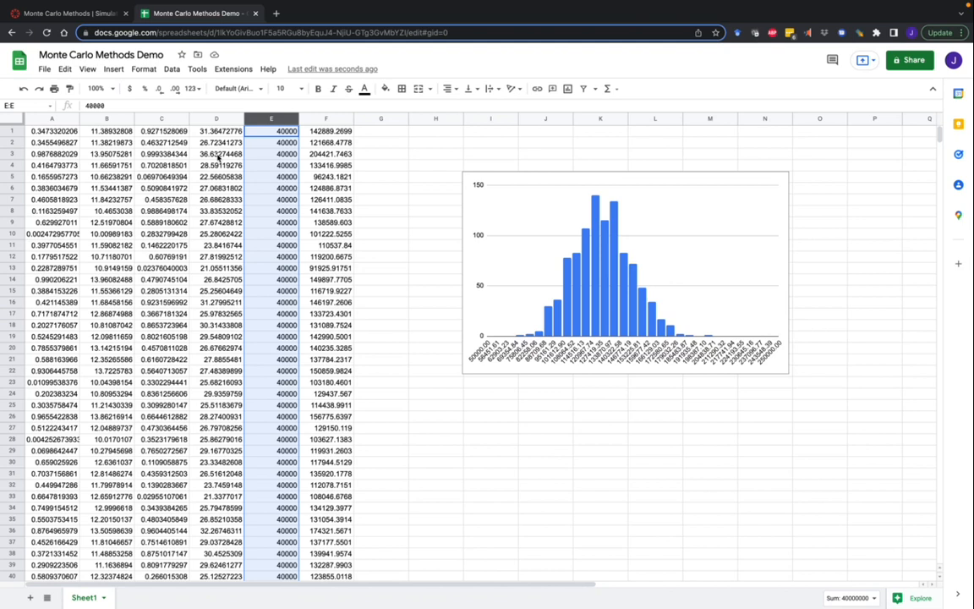
click(112, 119)
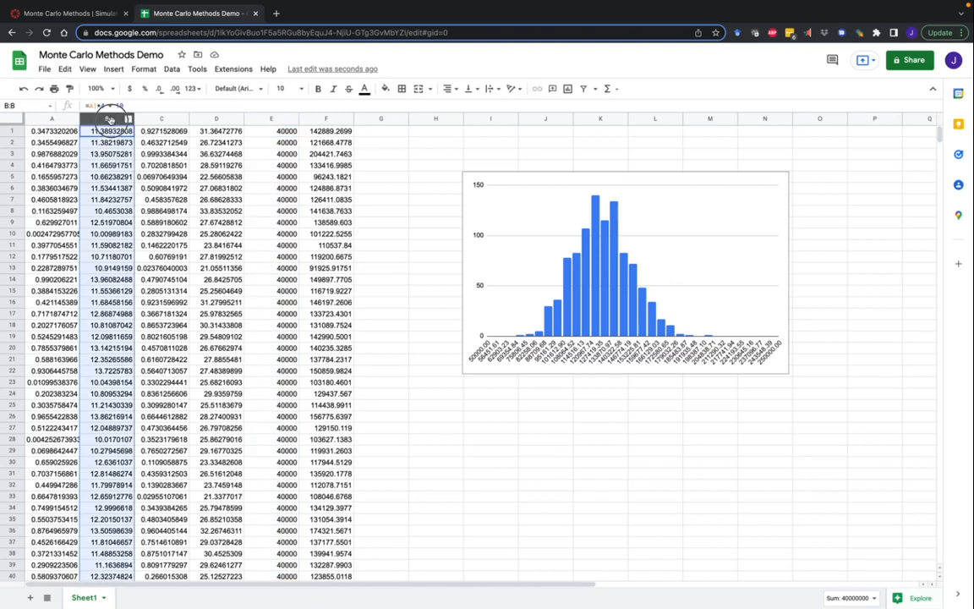
click(211, 119)
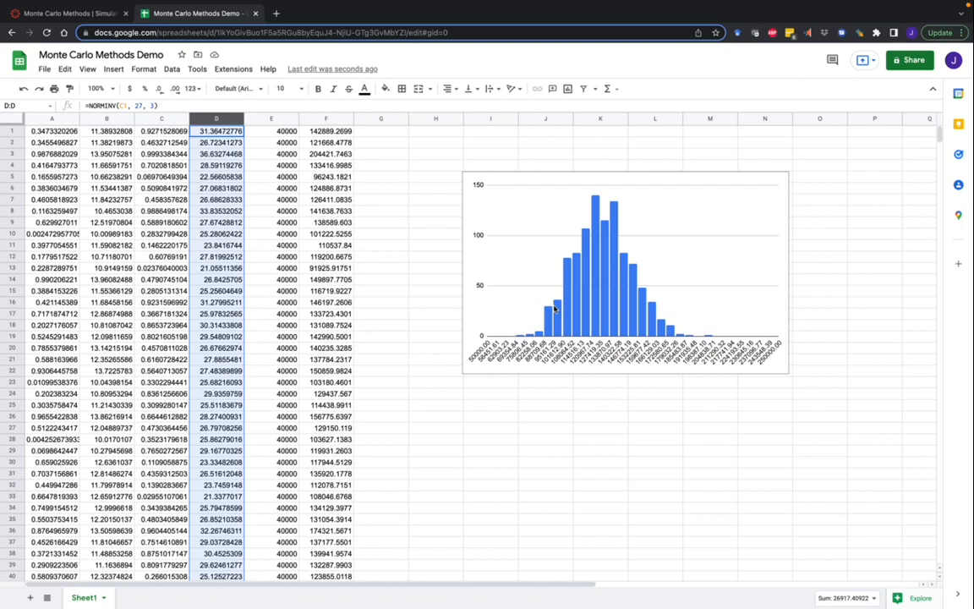
click(325, 118)
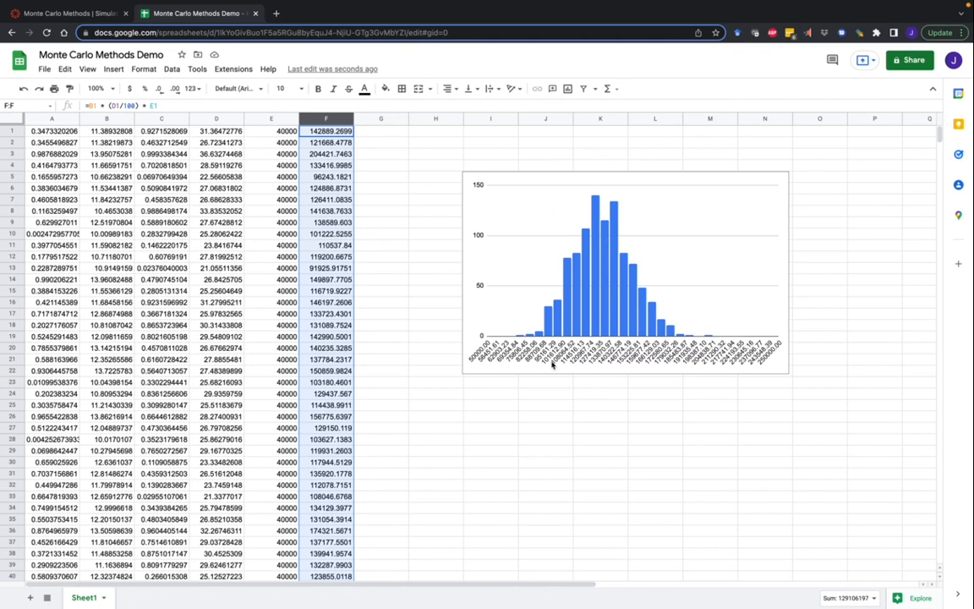
Step: Clear the column F selection and select the storage-volume histogram chart
click(632, 376)
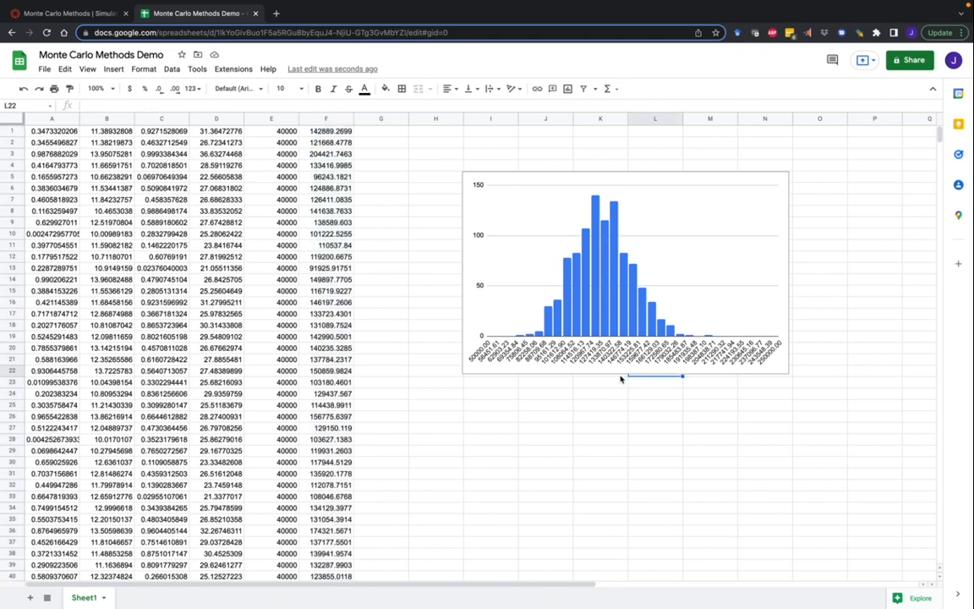
click(689, 177)
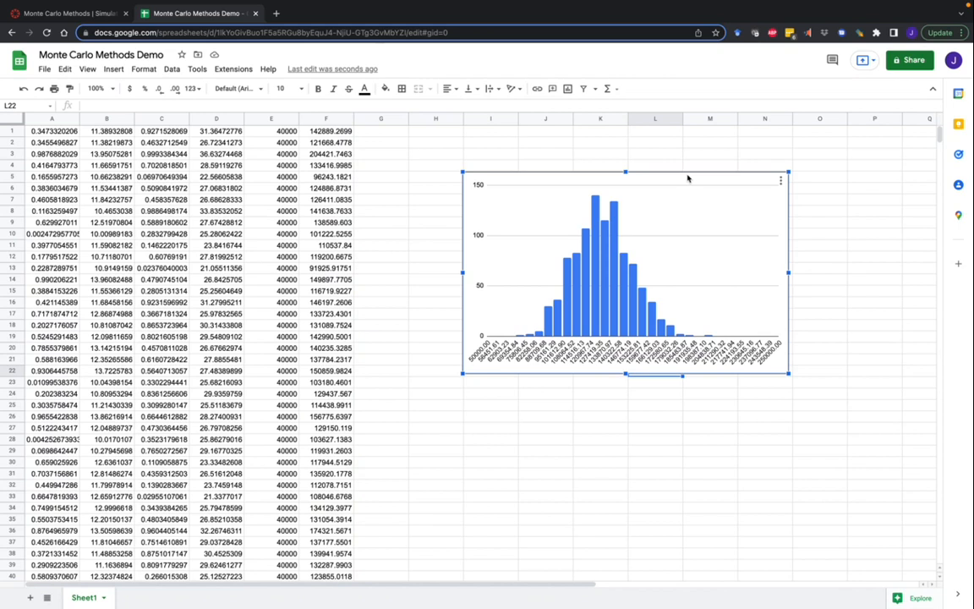
mouse_move(577, 339)
Step: Check the storage volume formulas in F1, F2 and F3, then return to the Canvas simulation page
click(321, 131)
click(328, 144)
click(329, 153)
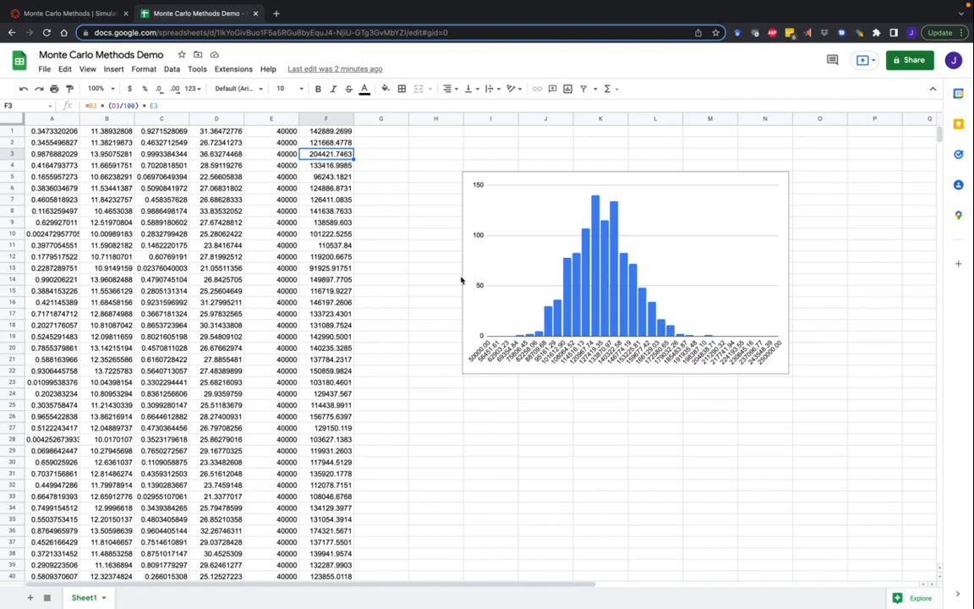
click(78, 13)
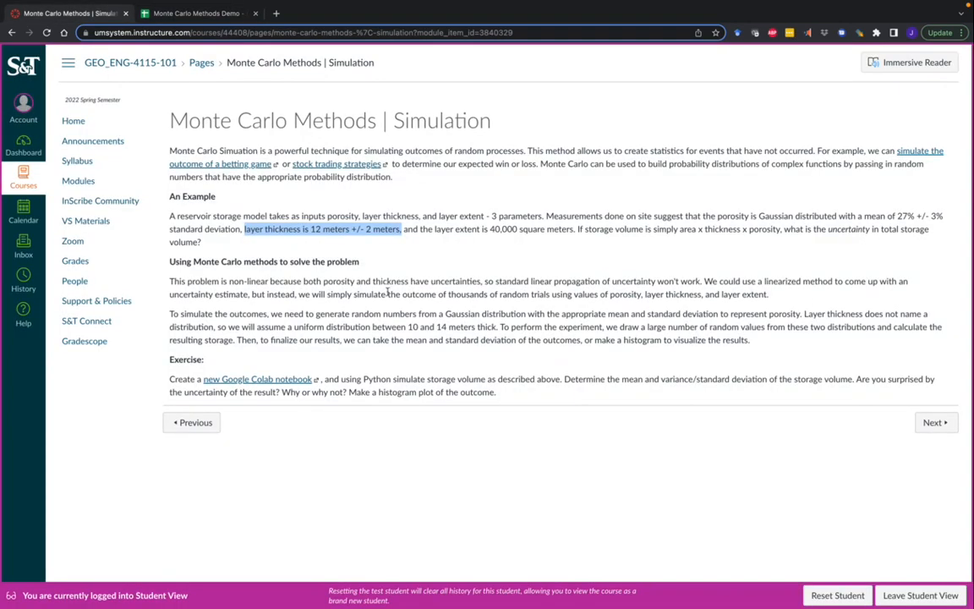
click(404, 274)
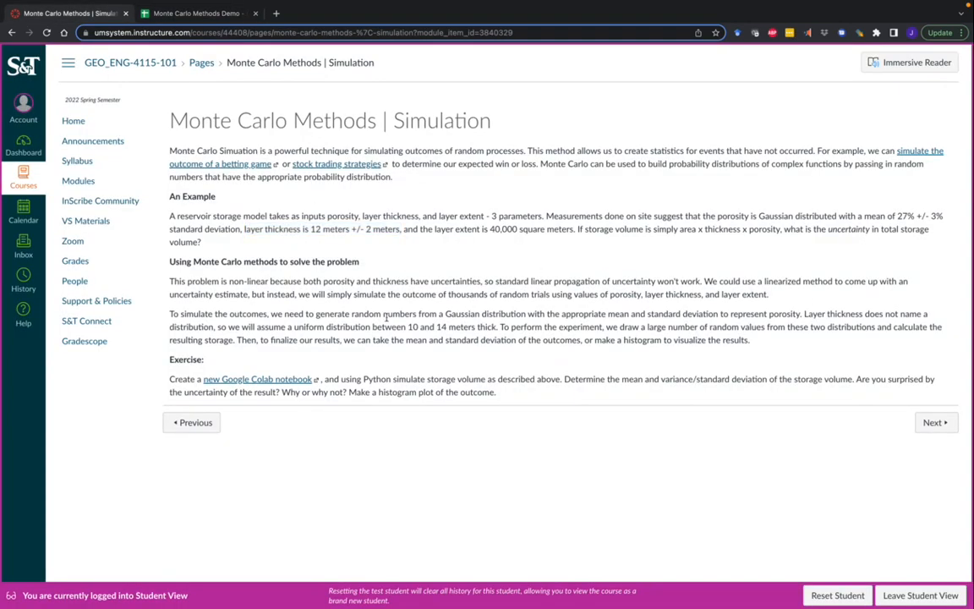